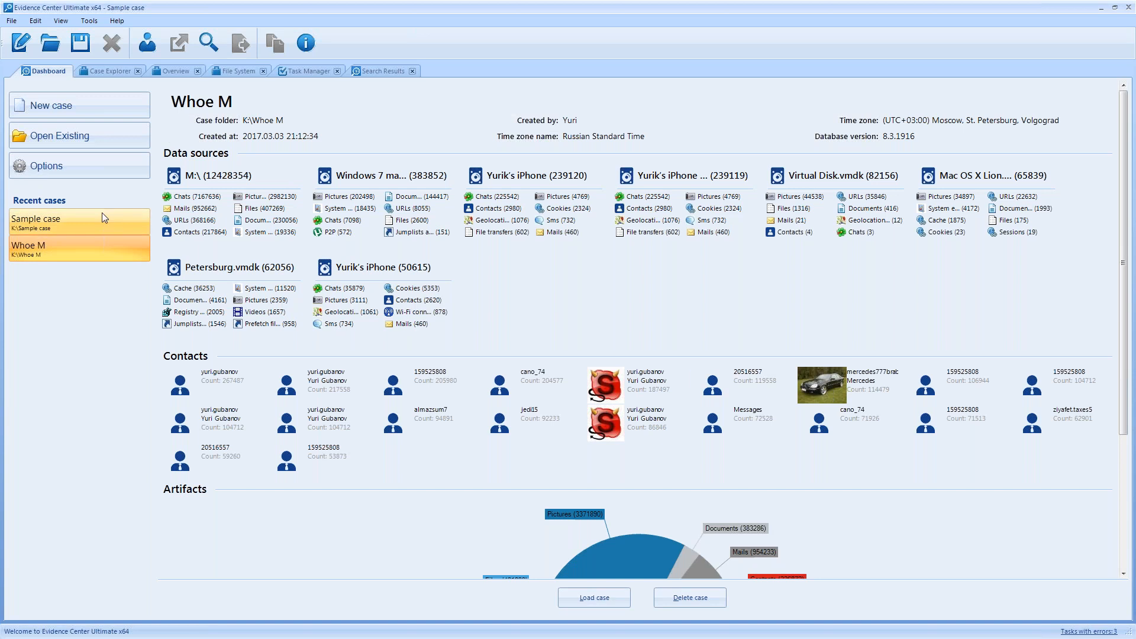
Compare the summaries of the recent cases Sample case and Whoe M, examining Whoe M's data sources, contacts and artifacts chart.
left_click(105, 217)
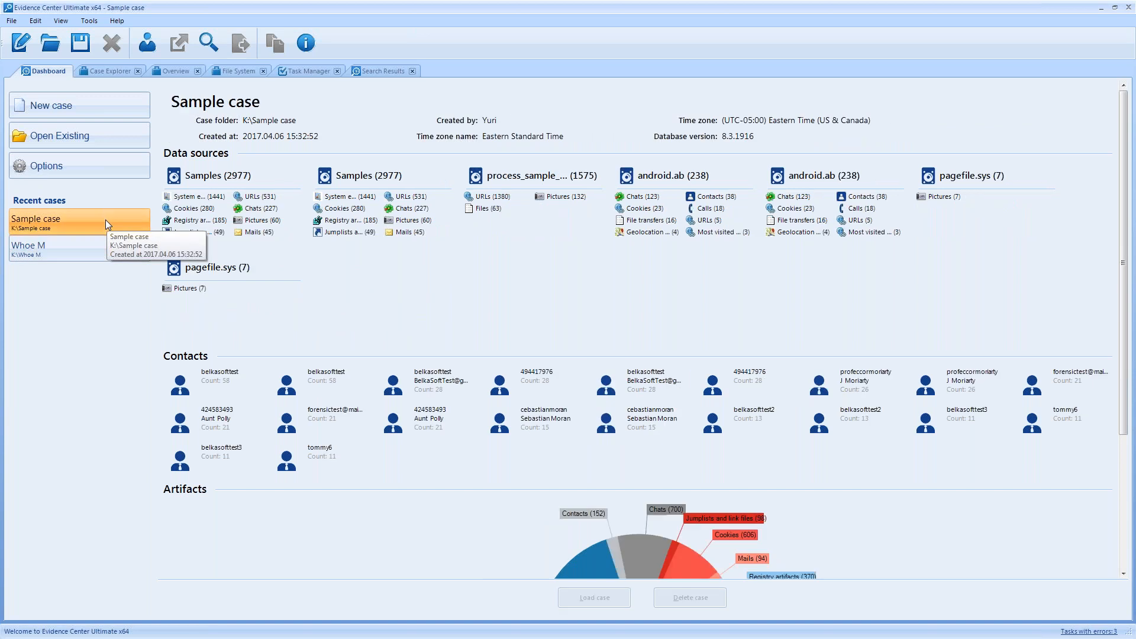
left_click(105, 245)
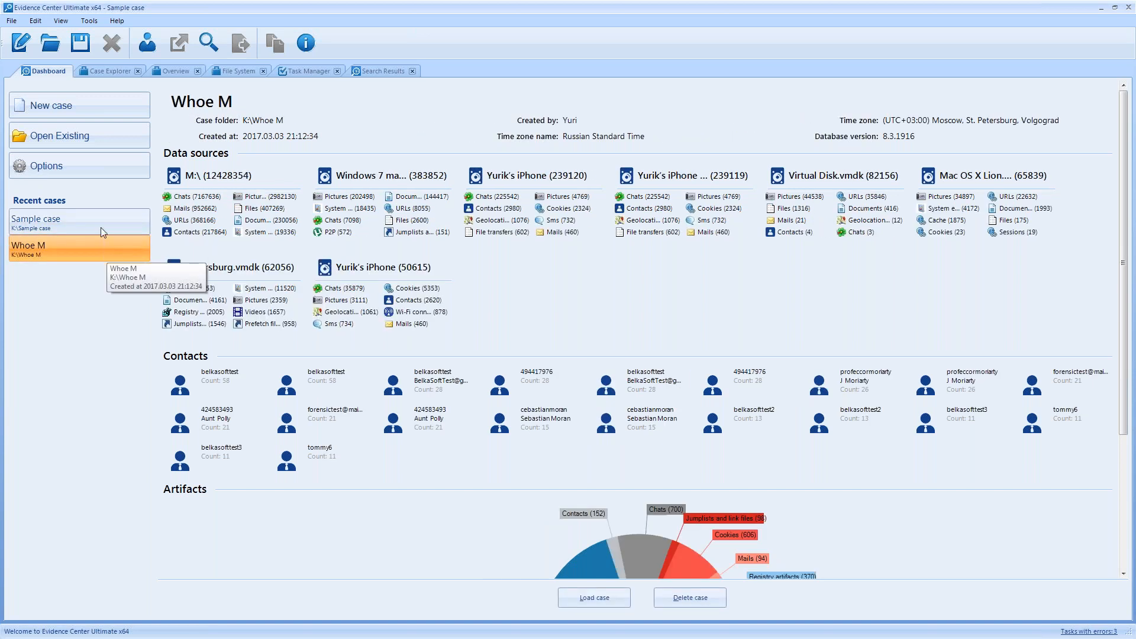
left_click(101, 224)
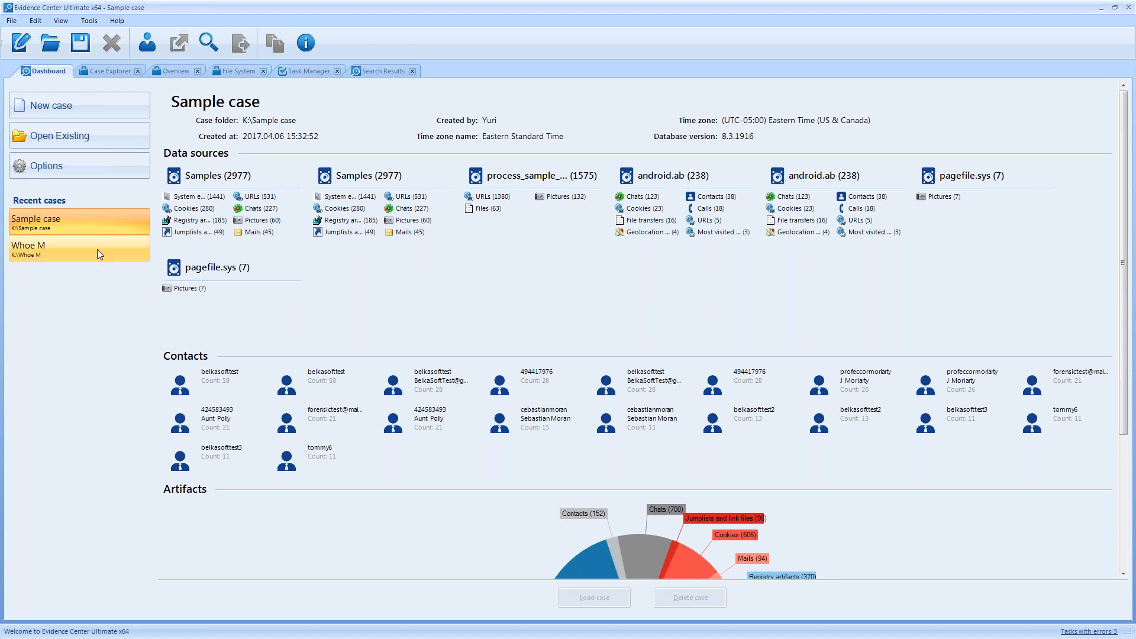
left_click(97, 250)
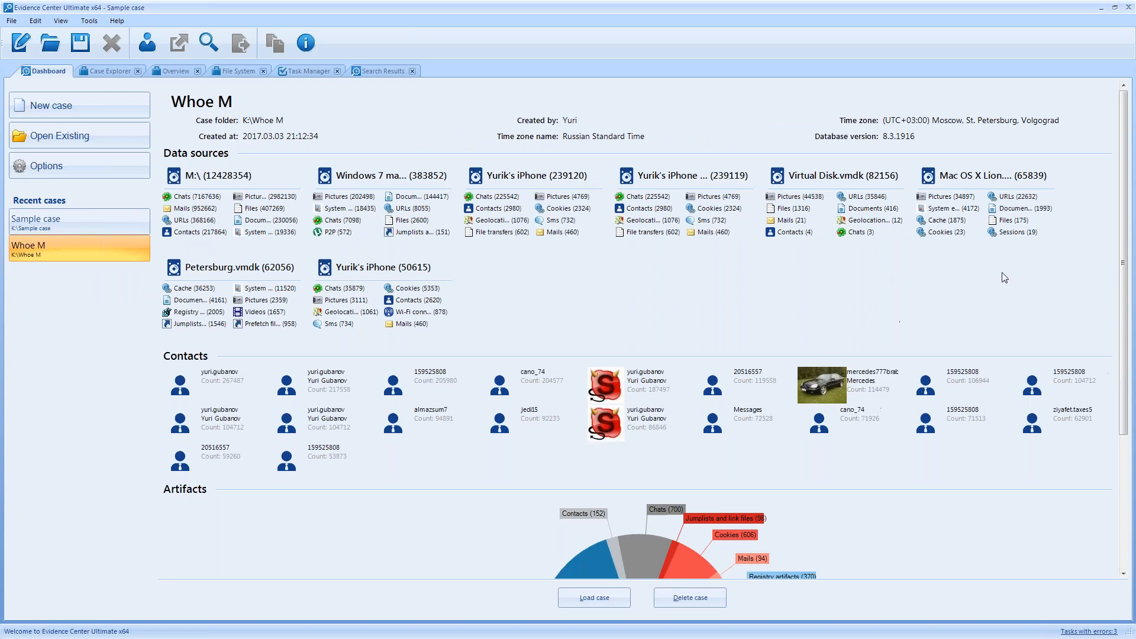
left_click_drag(1120, 190, 1119, 325)
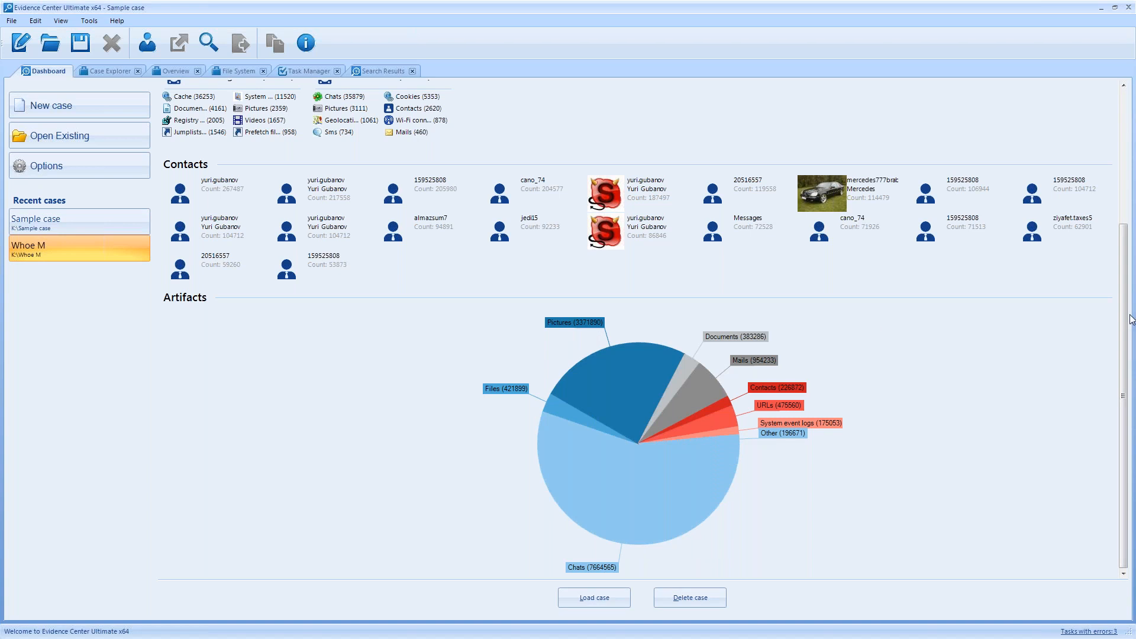
left_click(1125, 104)
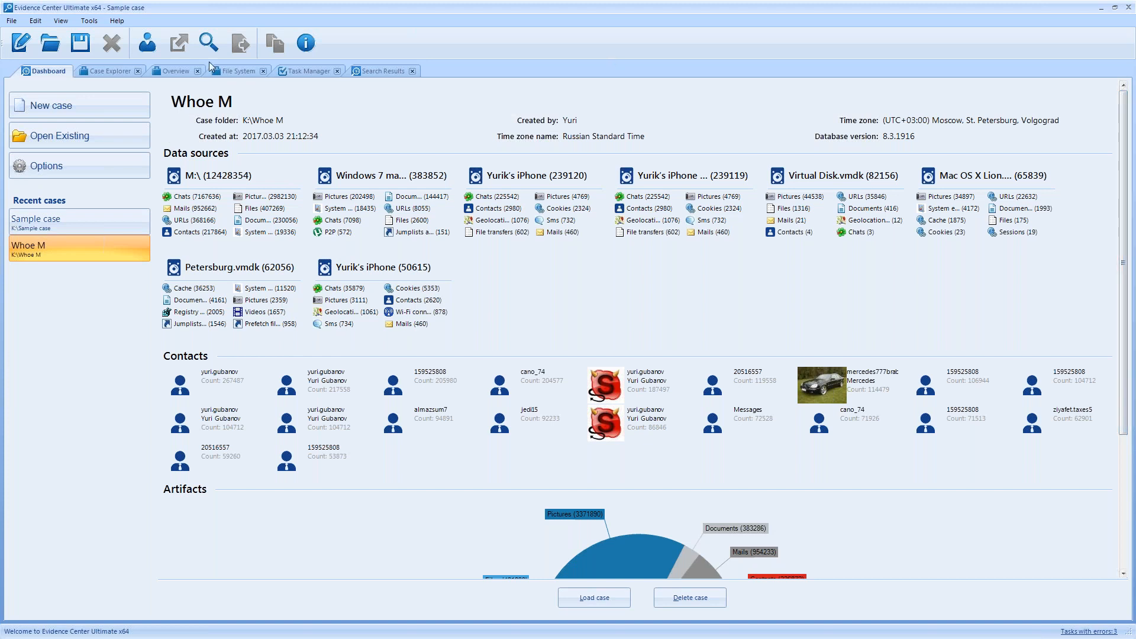
Create a new case named "Webinar Apr 6" in the root folder K:\ and open it.
left_click(72, 105)
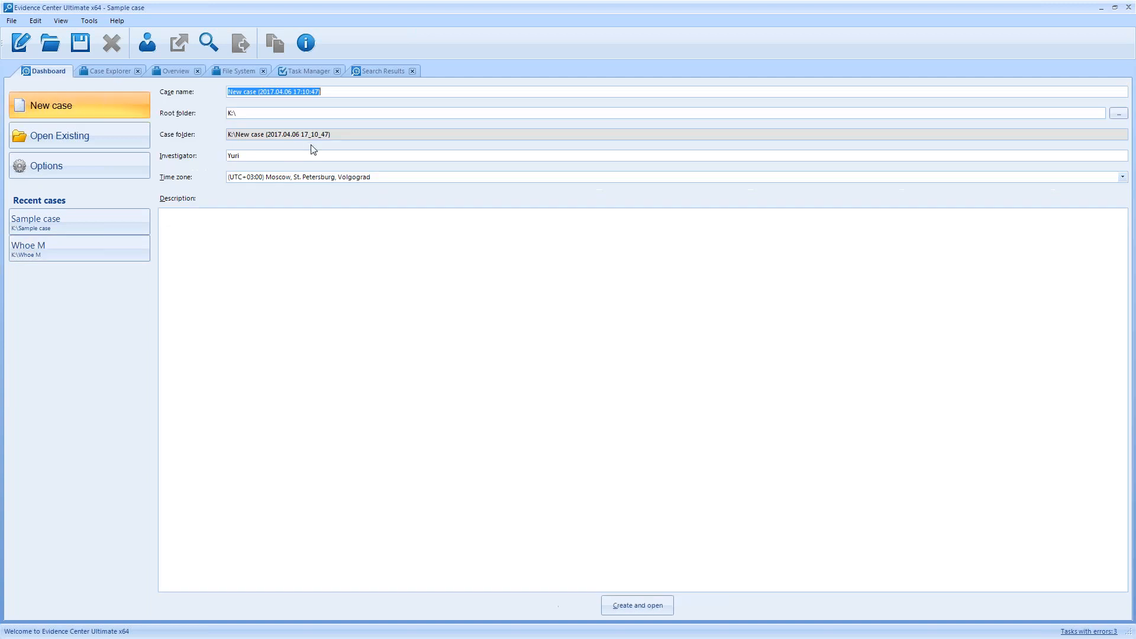
type("Webin")
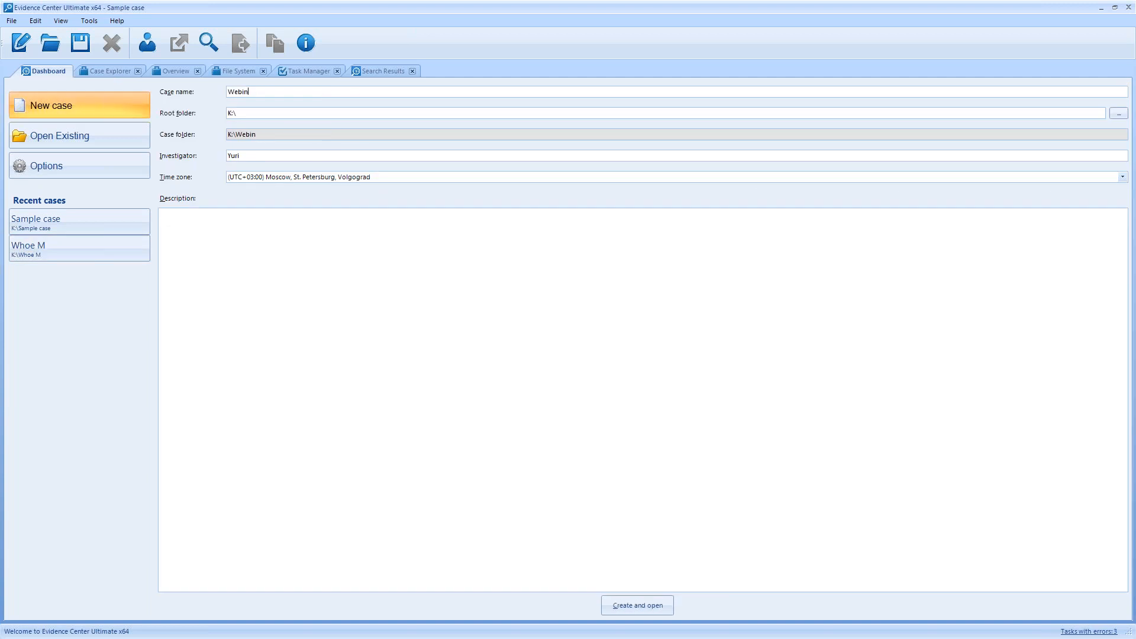
type("ar Apr 6")
left_click(628, 605)
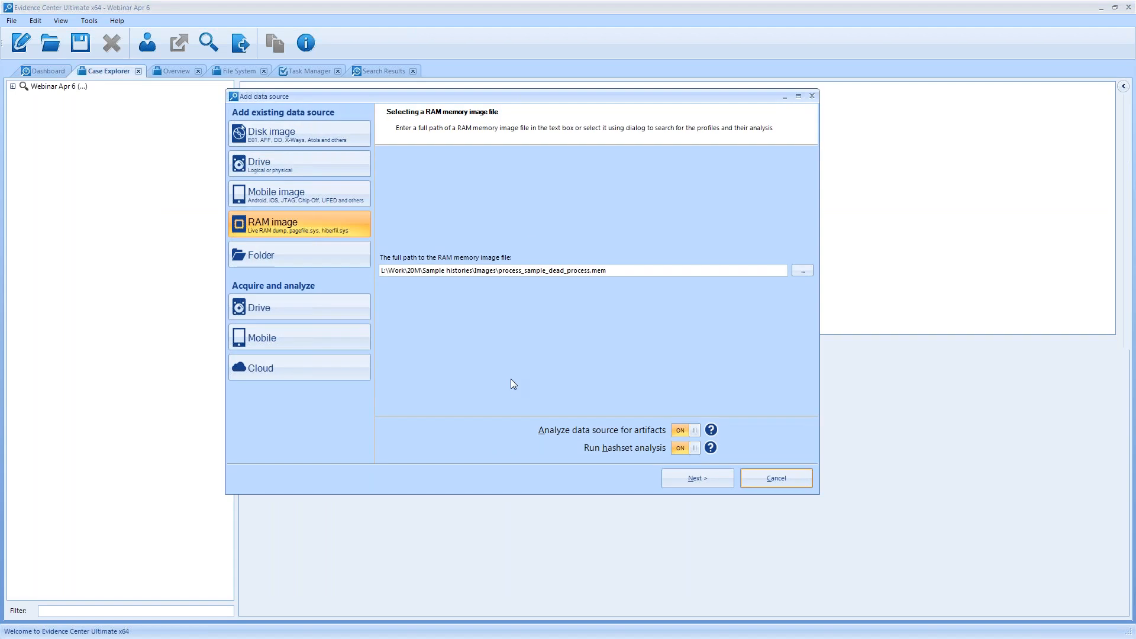
Choose the folder C:\Program Files (x86)\Belkasoft Evidence Center Ultimate\Samples as the data source, with artifact and hashset analysis on.
left_click_drag(518, 98, 553, 101)
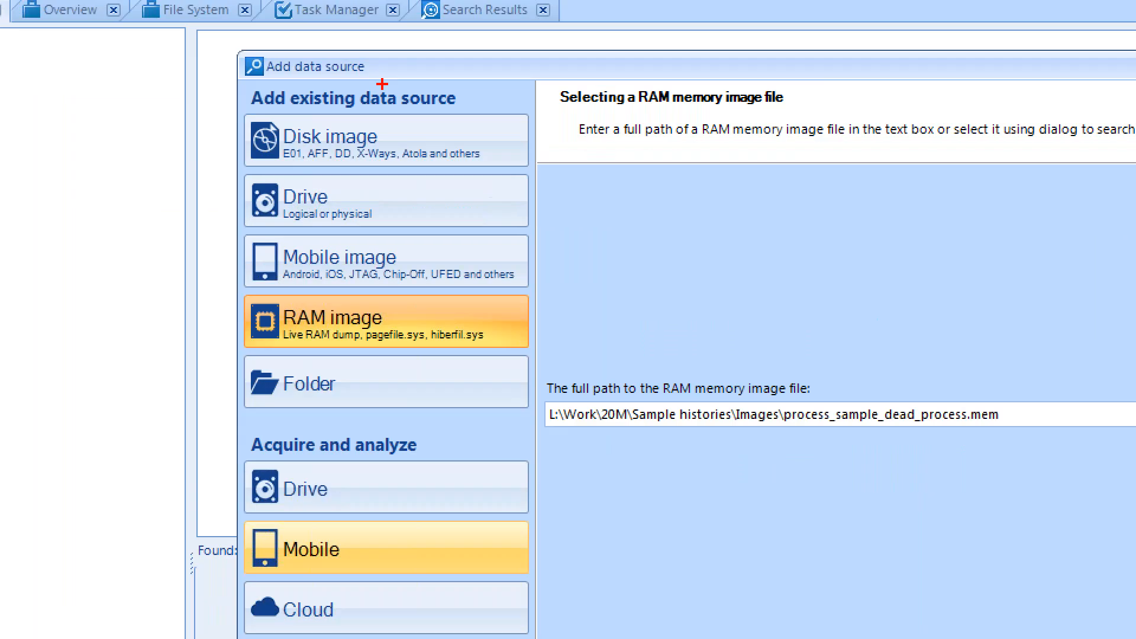
mouse_move(315, 40)
left_mouse_down()
mouse_move(104, 635)
mouse_move(563, 163)
mouse_move(272, 5)
mouse_move(252, 25)
left_mouse_up()
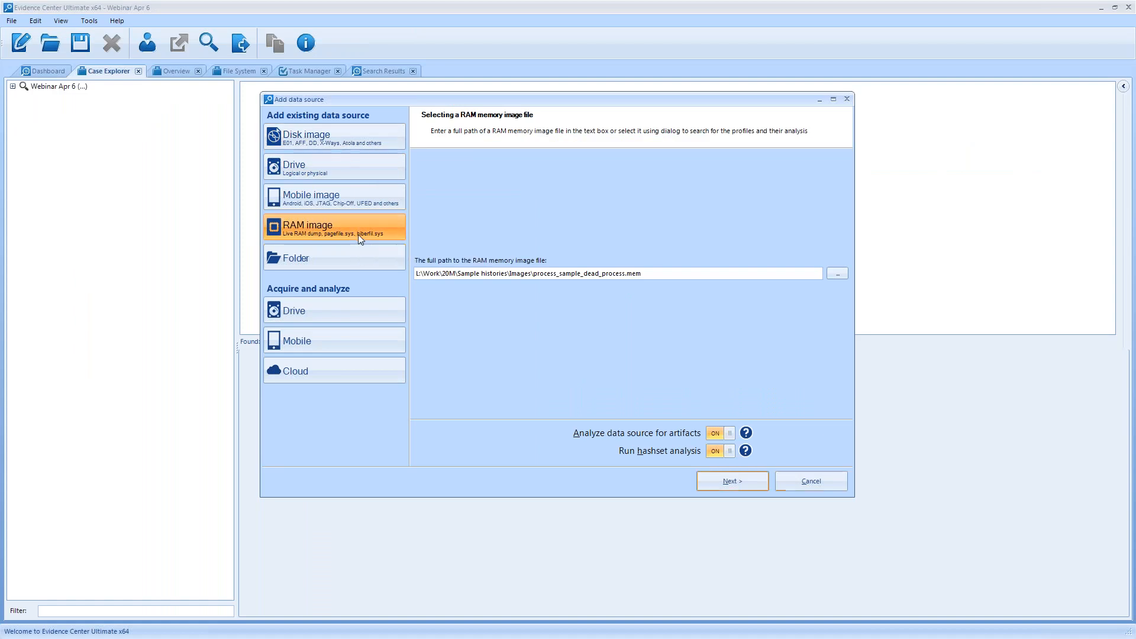
left_click(357, 257)
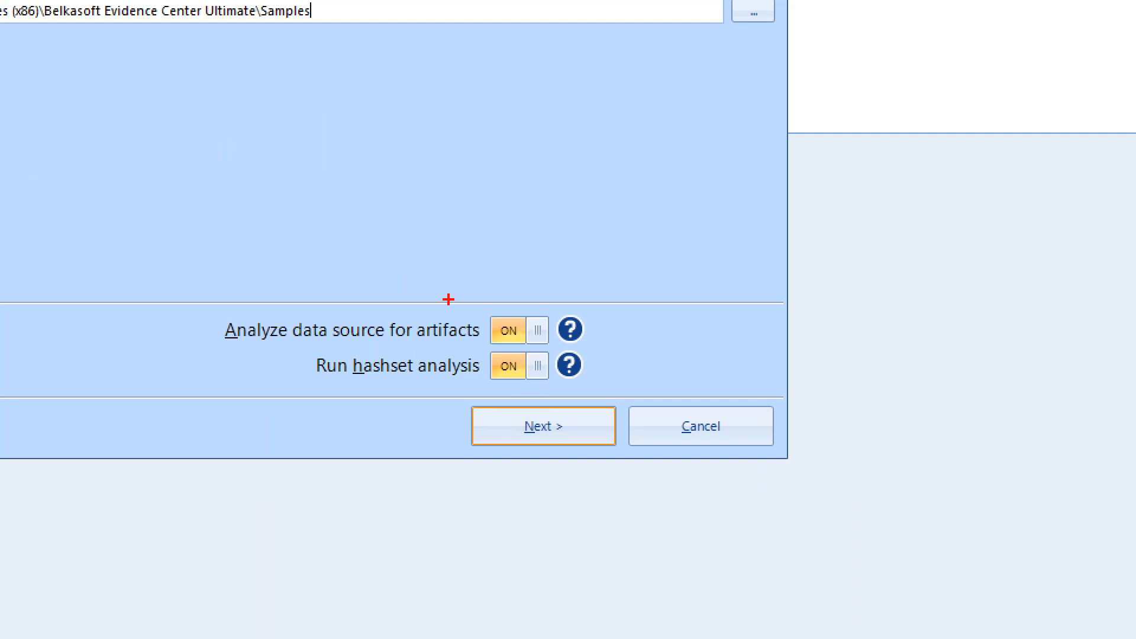
mouse_move(458, 300)
left_mouse_down()
mouse_move(556, 375)
mouse_move(577, 343)
left_mouse_up()
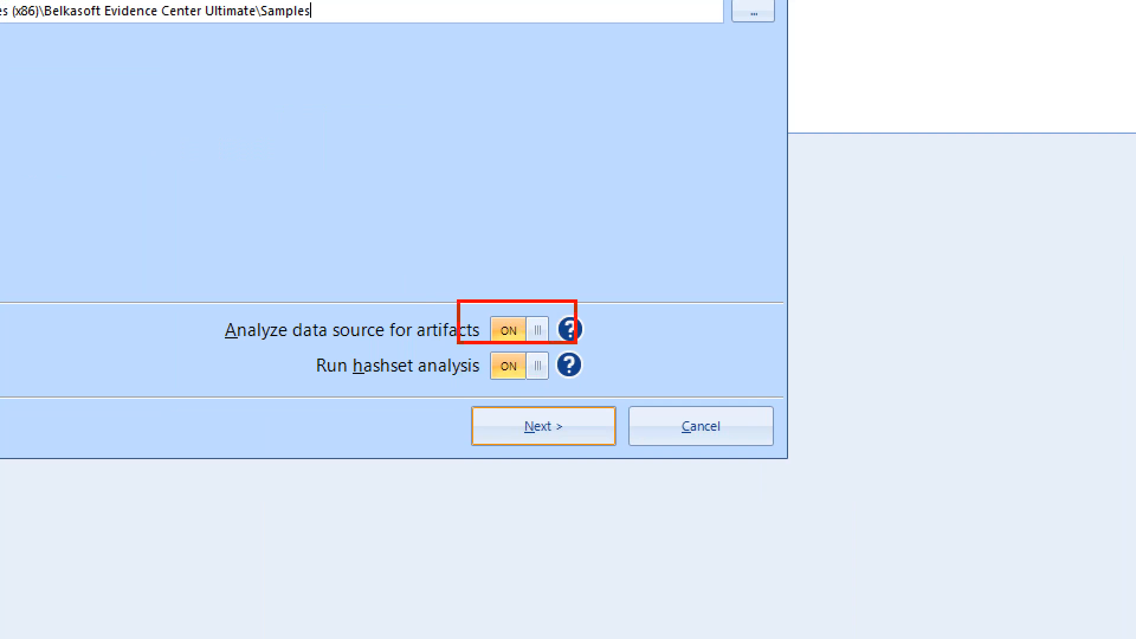
left_click_drag(462, 391, 562, 397)
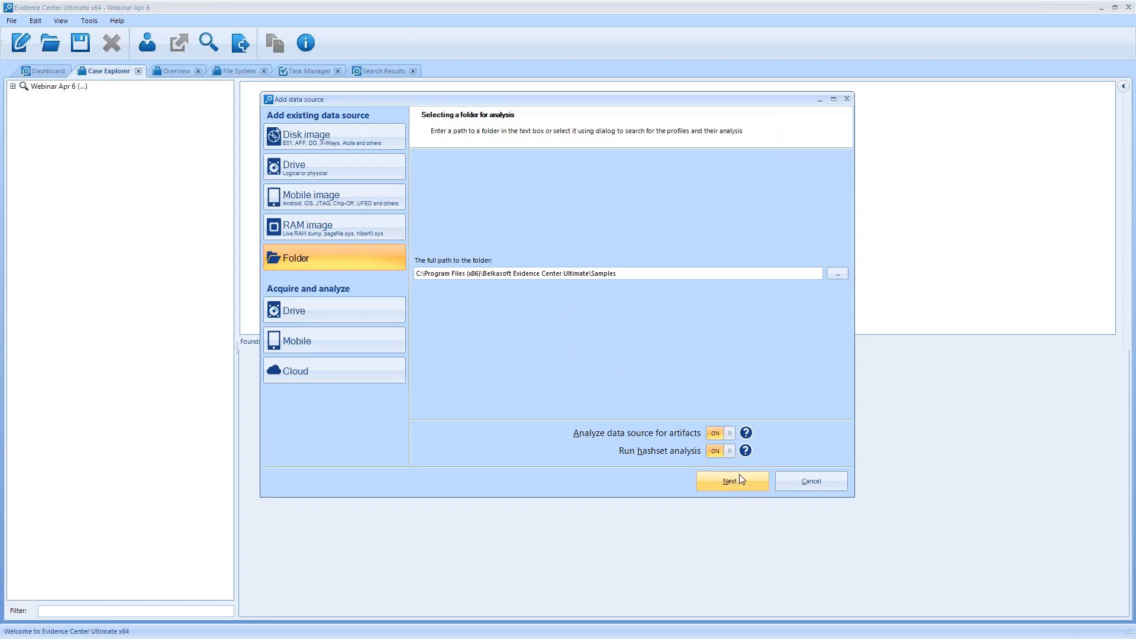
left_click(626, 438)
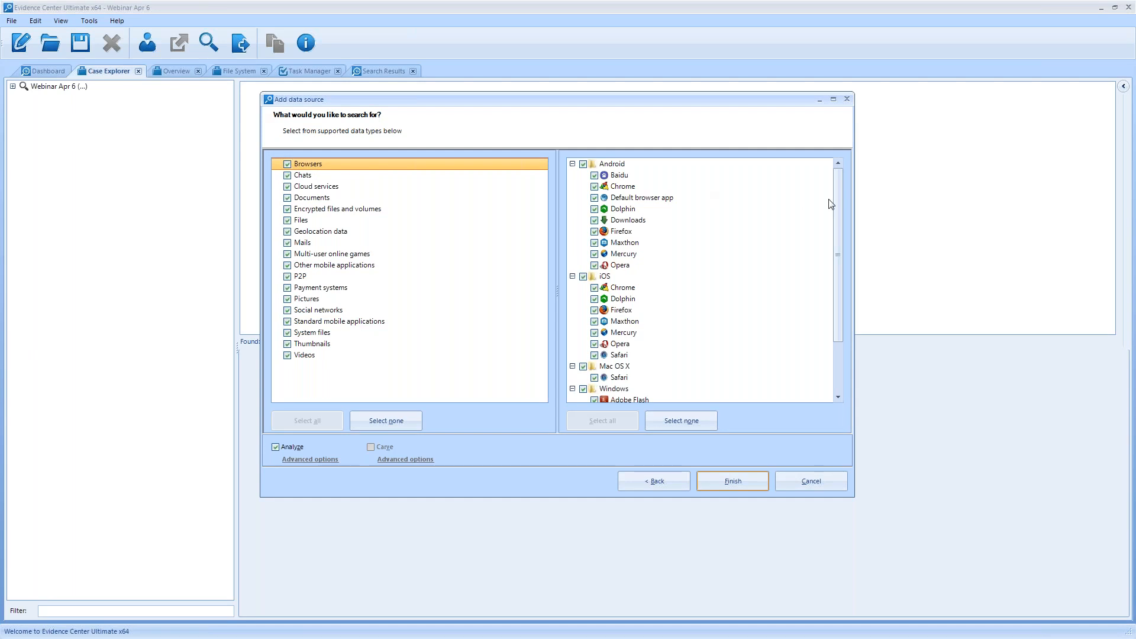
Review the supported browser and chat applications per platform, and finish adding the Samples folder with all data types selected.
scroll(841, 196, "down", 2)
scroll(843, 183, "up", 2)
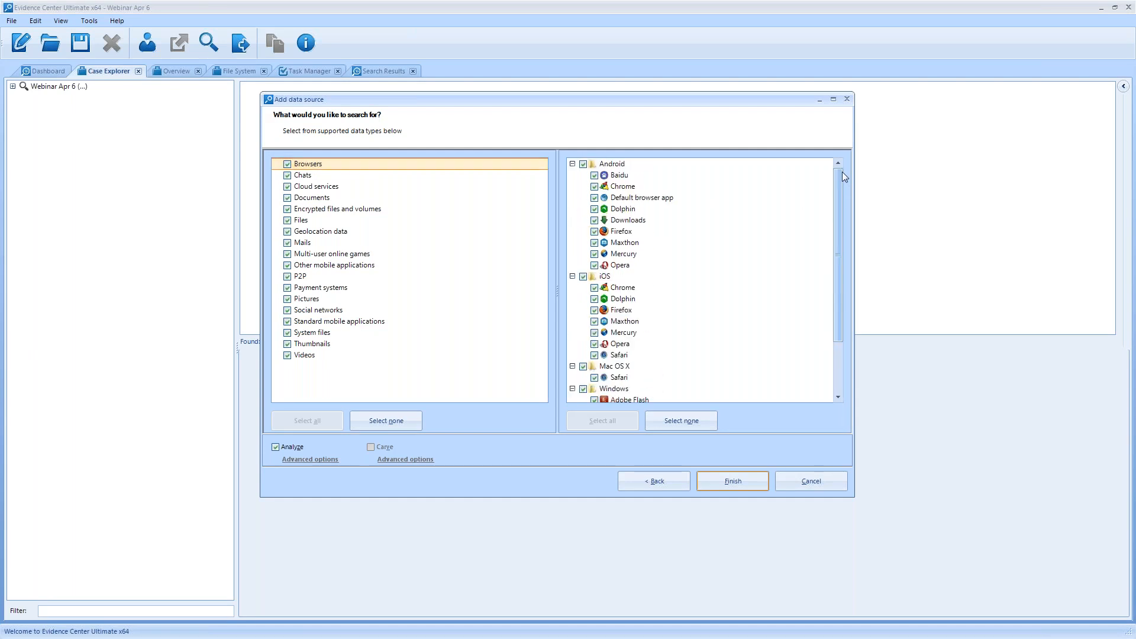
left_click(317, 176)
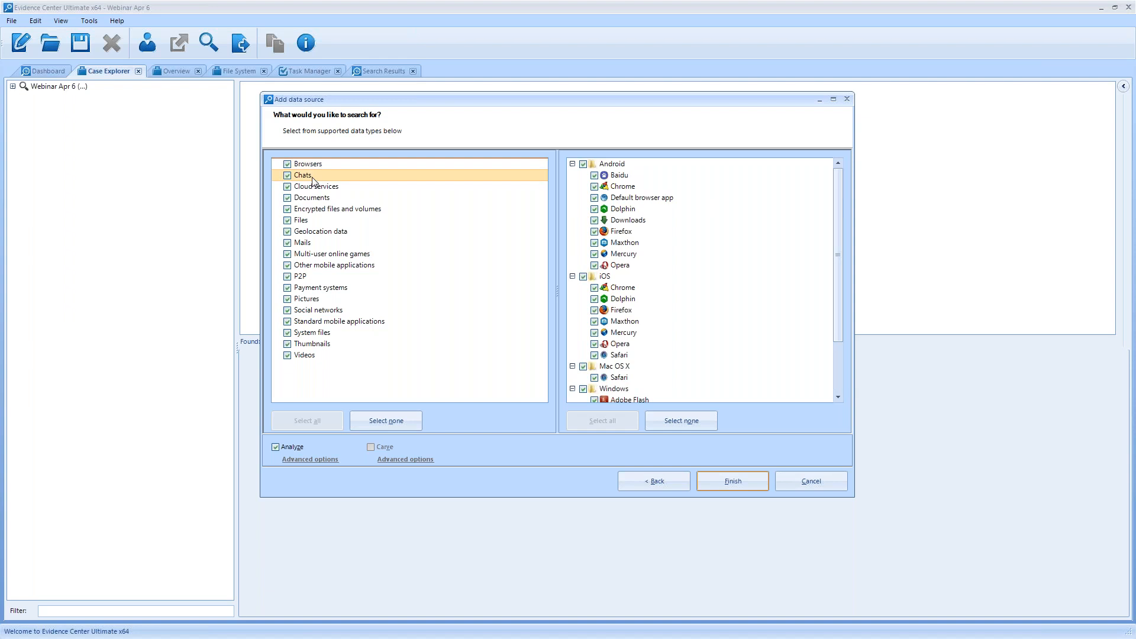
mouse_move(840, 180)
left_mouse_down()
mouse_move(850, 391)
mouse_move(843, 165)
left_mouse_up()
left_click(572, 164)
left_click(573, 176)
left_click(572, 187)
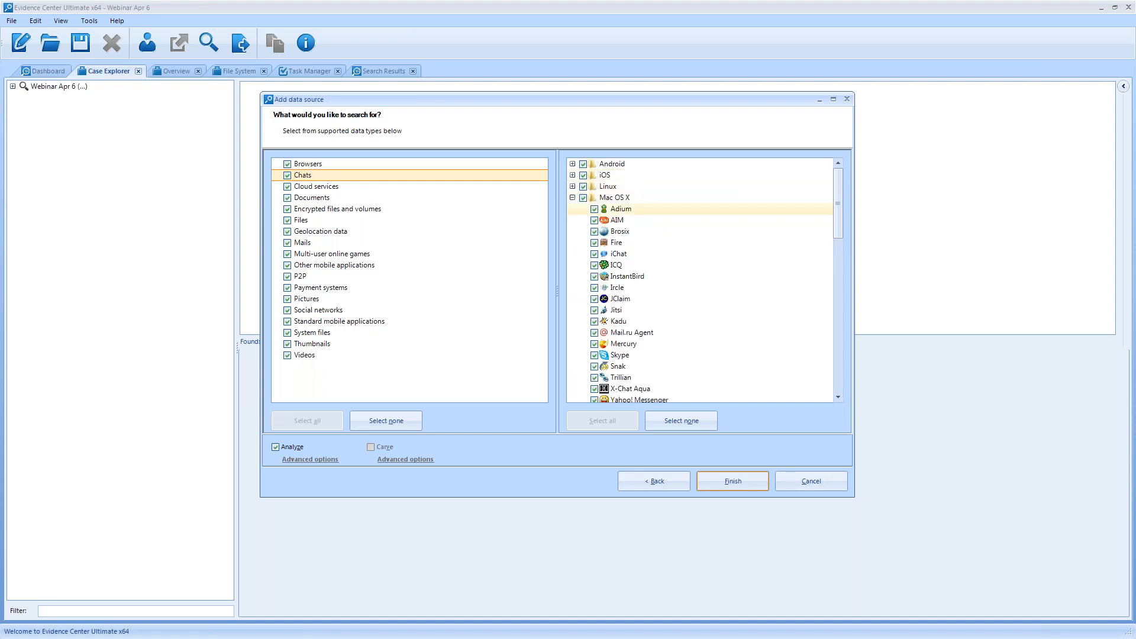
left_click(572, 197)
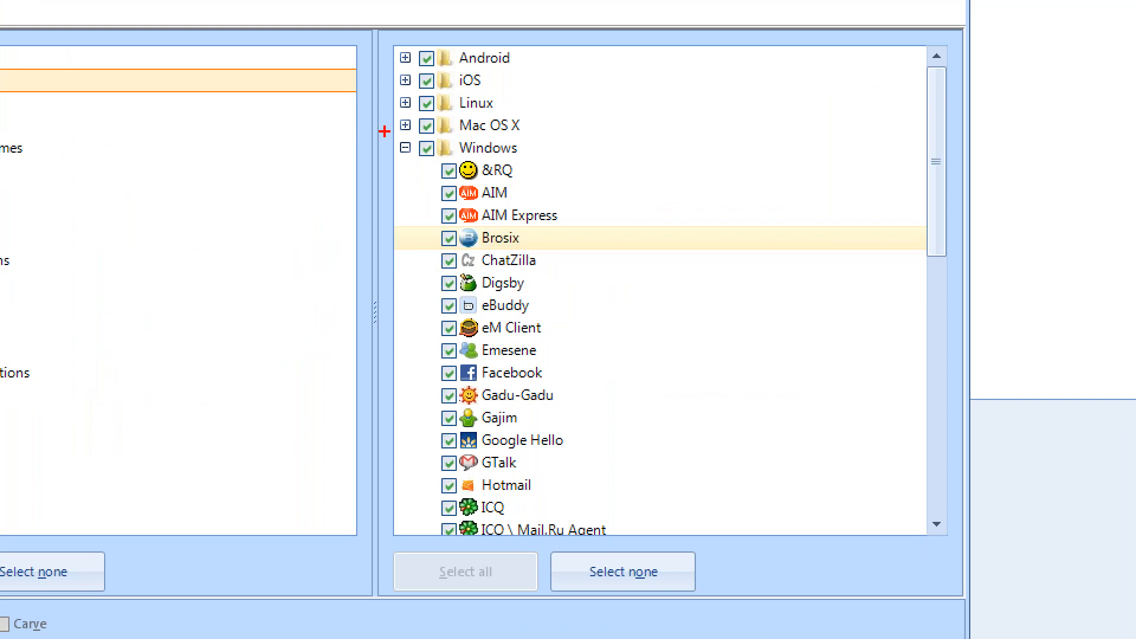
mouse_move(385, 132)
left_mouse_down()
mouse_move(602, 475)
mouse_move(616, 539)
left_mouse_up()
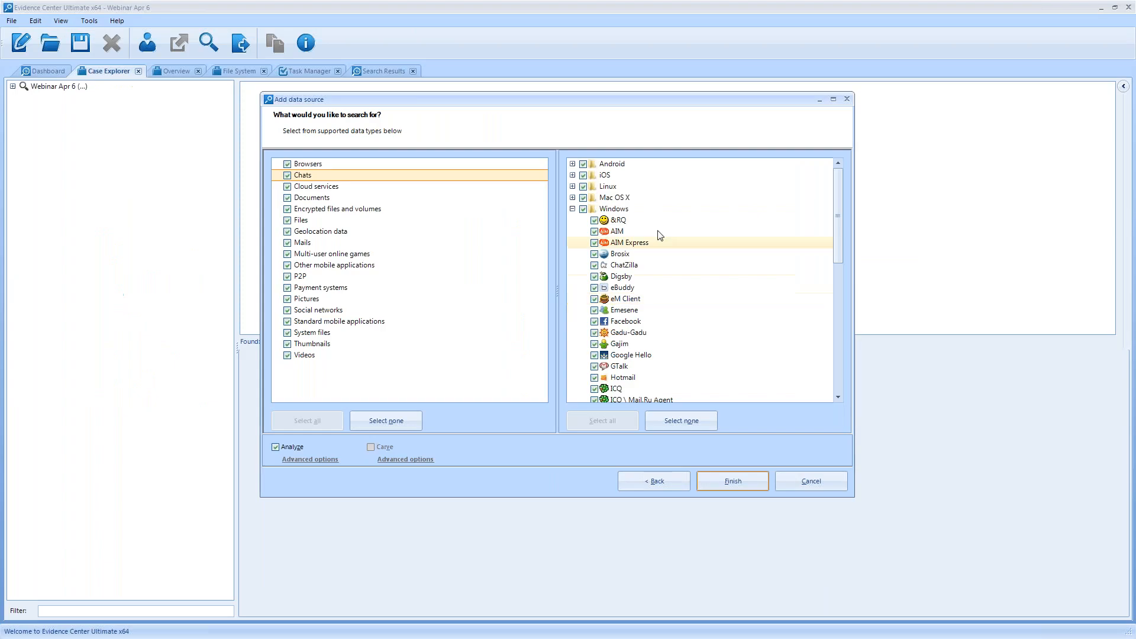
left_click(659, 232)
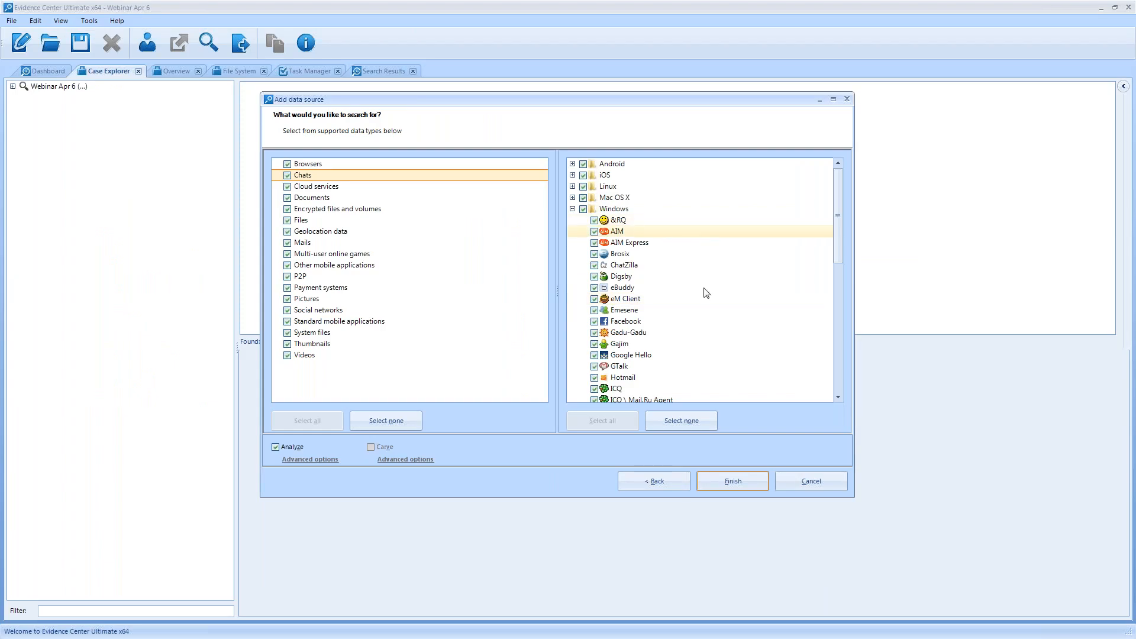
left_click(732, 481)
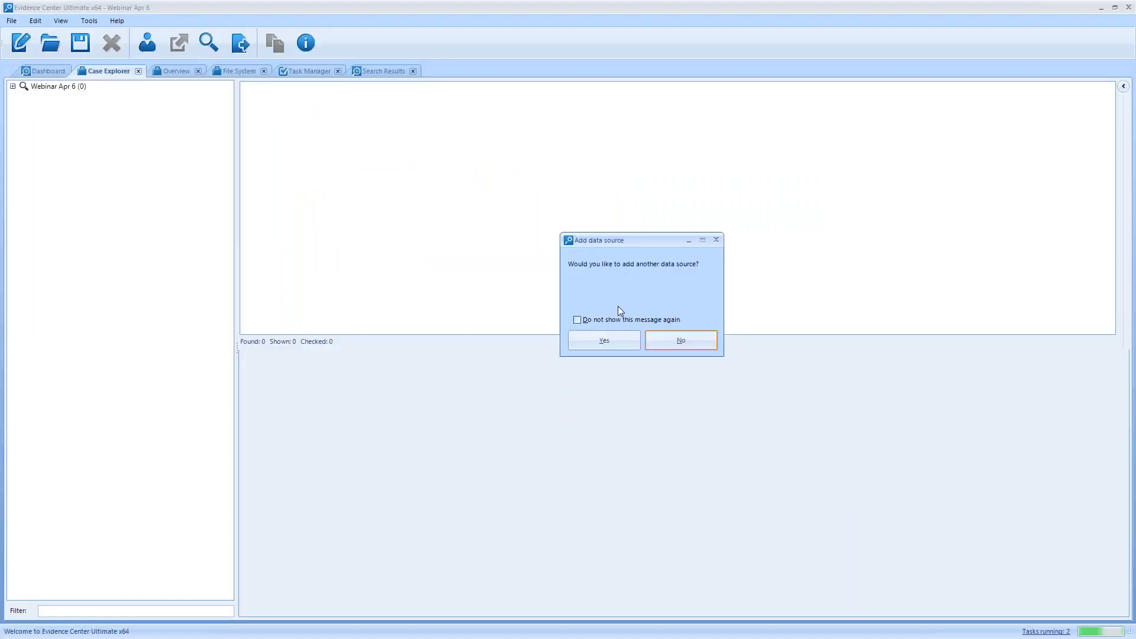
Choose the RAM image L:\Work\20M\Sample histories\Images\process_sample_dead_process.mem as another data source, with artifact and hashset analysis on.
left_click(620, 338)
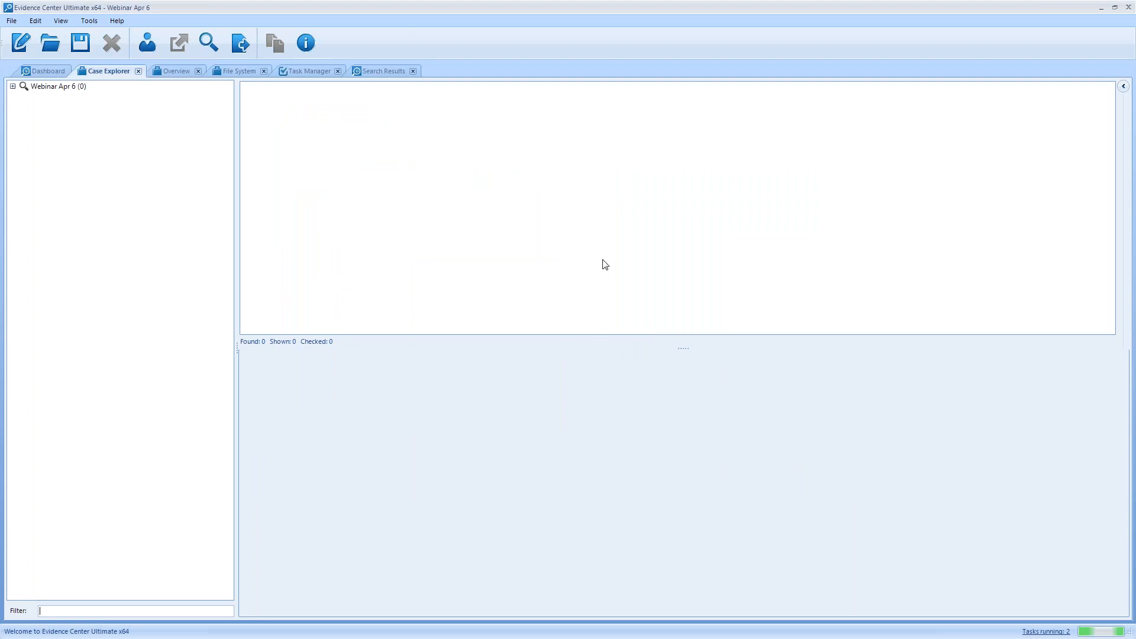
left_click(339, 231)
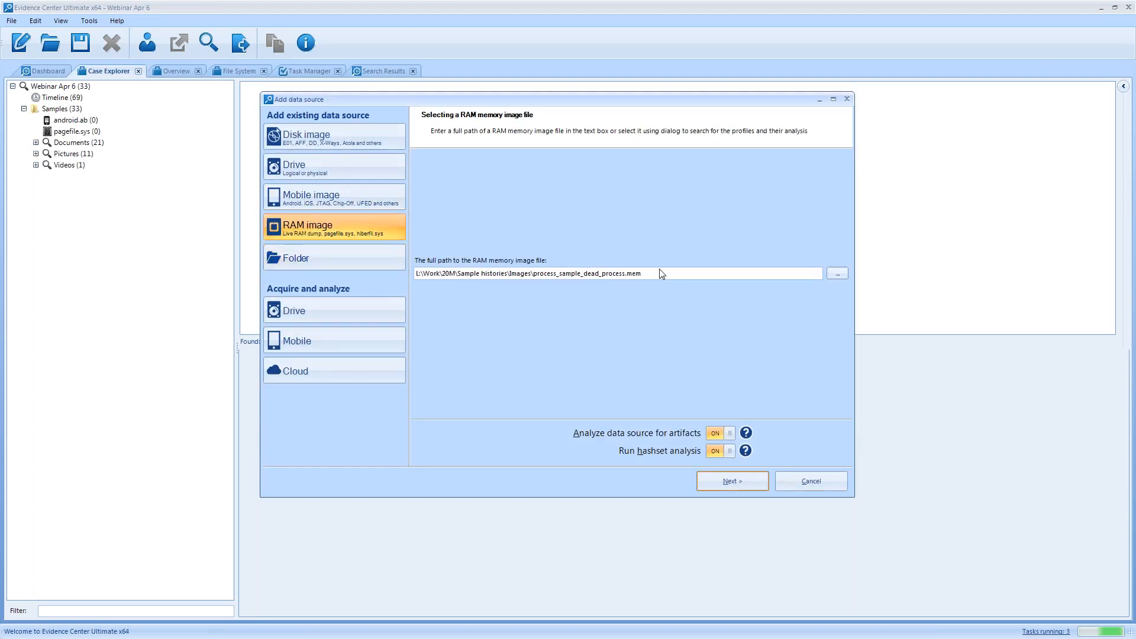
left_click_drag(659, 274, 394, 272)
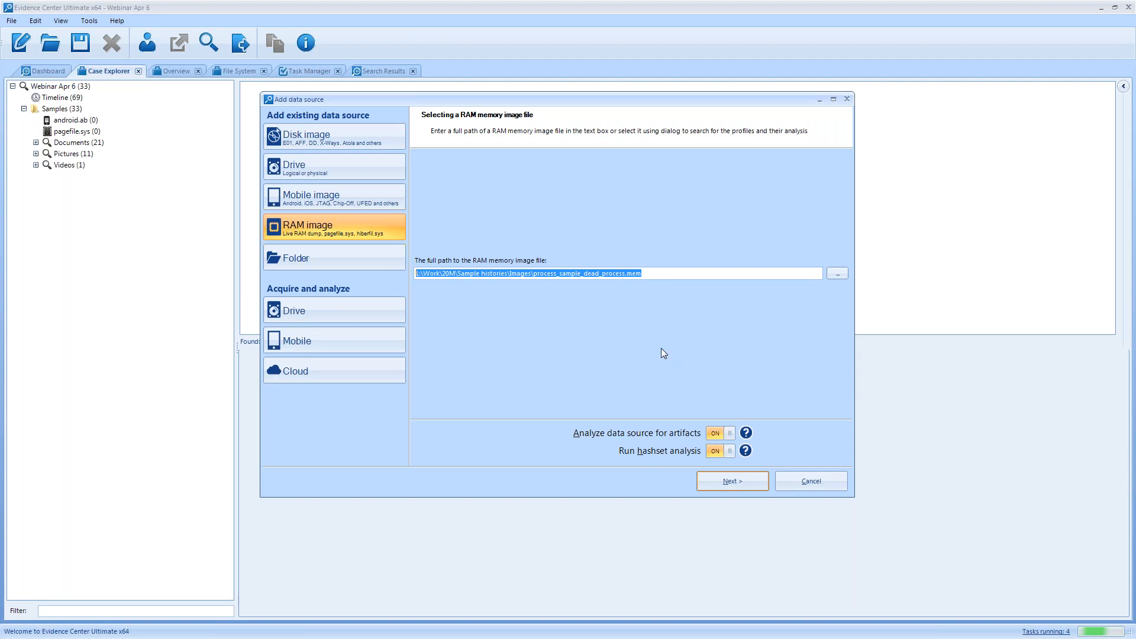
left_click(737, 481)
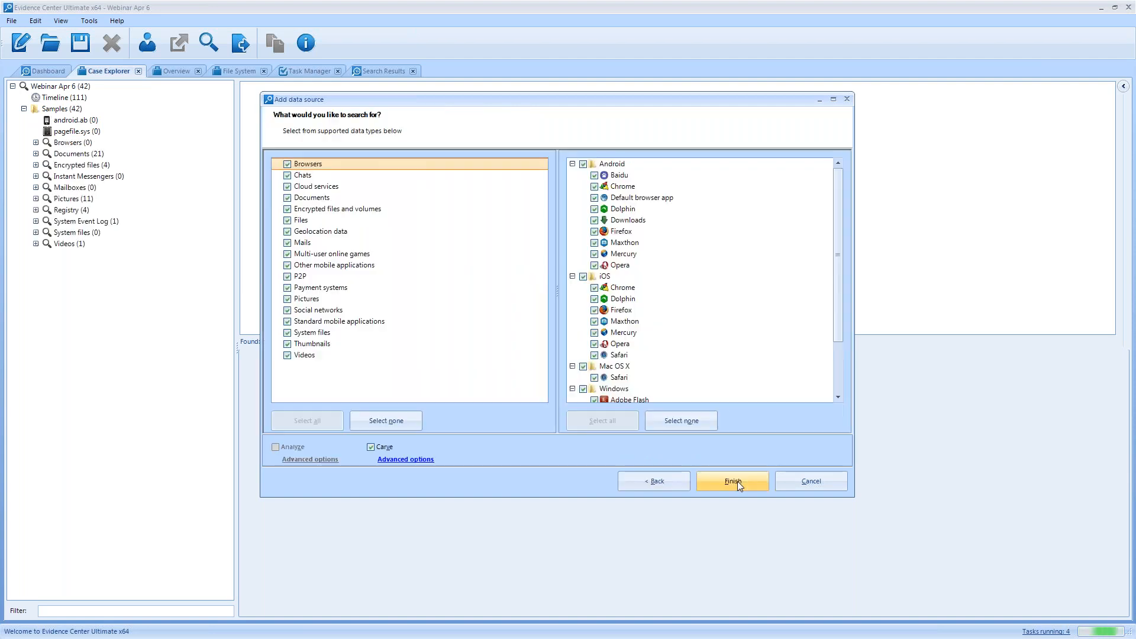
Confirm the advanced carving options with BelkaCarving enabled, and finish adding the RAM image without adding further data sources.
left_click(432, 460)
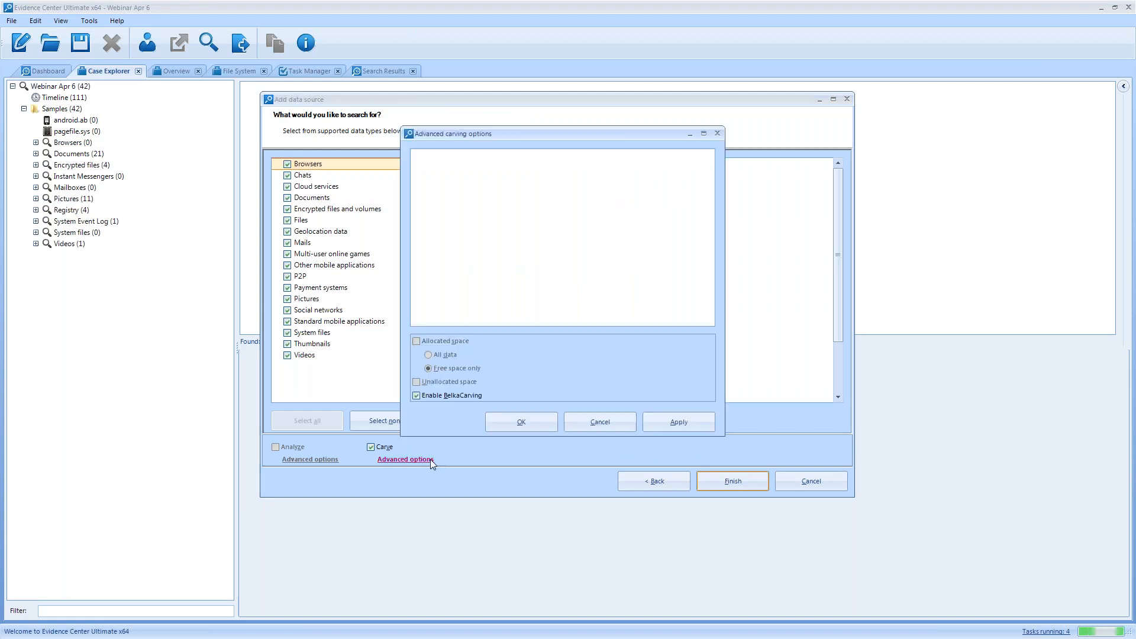
left_click(538, 420)
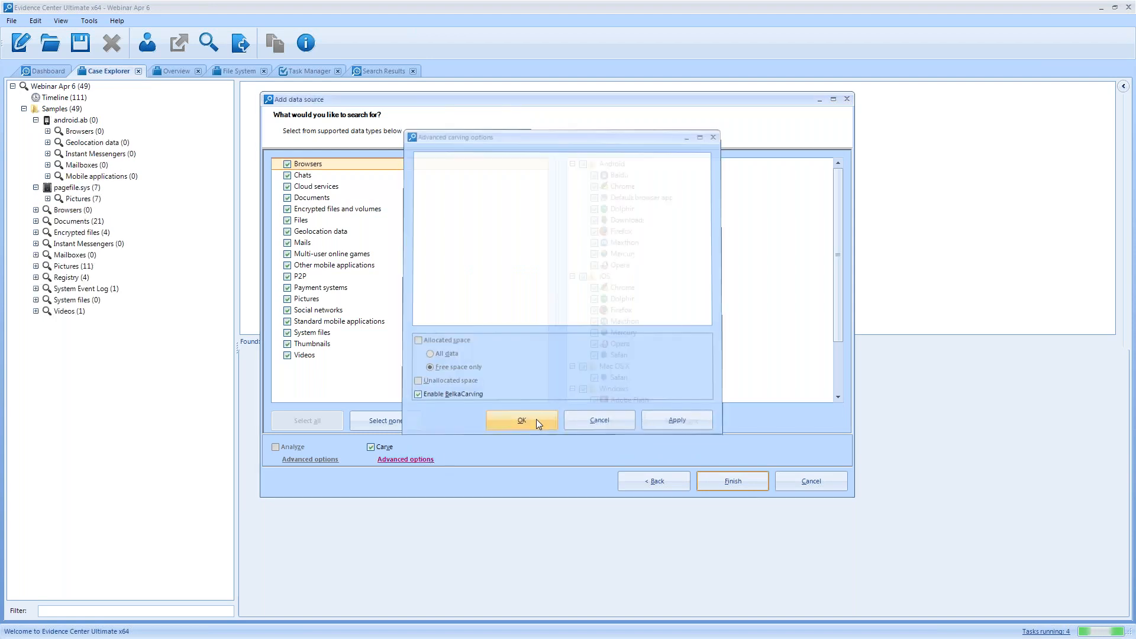
left_click(737, 481)
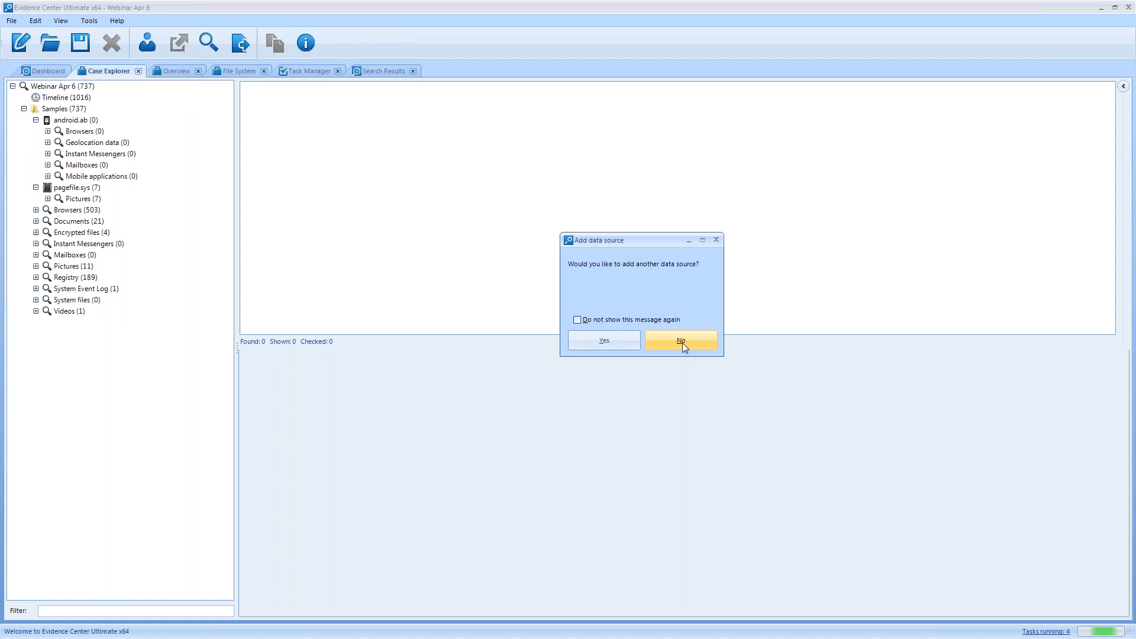
left_click(681, 341)
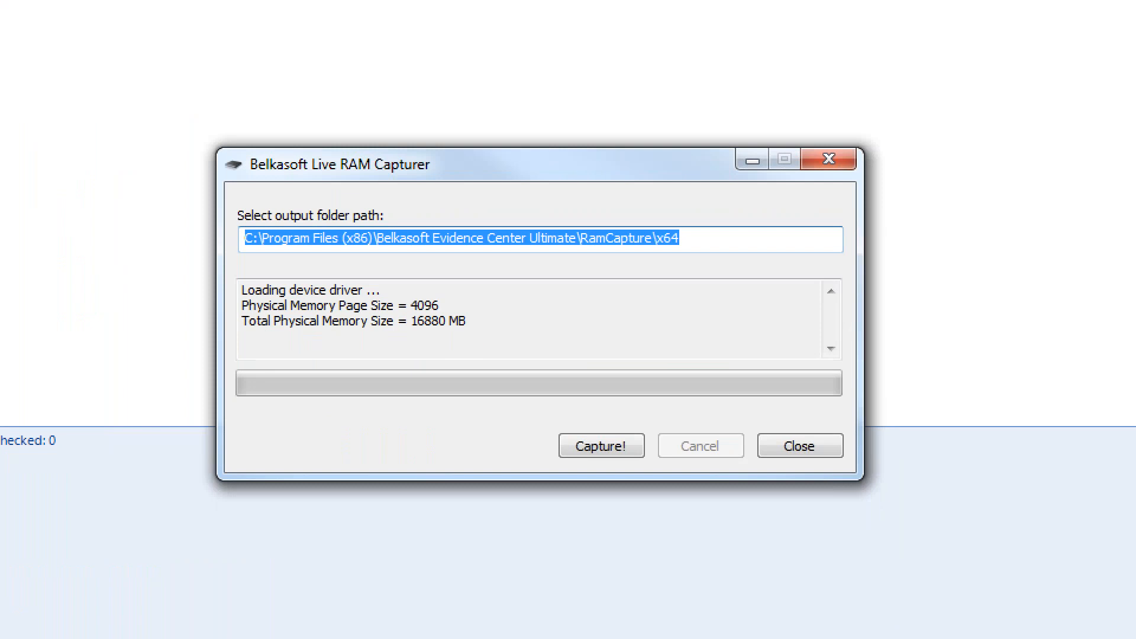
Examine the Belkasoft Live RAM Capturer's output folder path and capture option, and close its window.
mouse_move(301, 299)
left_mouse_down()
mouse_move(300, 313)
mouse_move(626, 578)
left_mouse_up()
left_click_drag(577, 451, 879, 494)
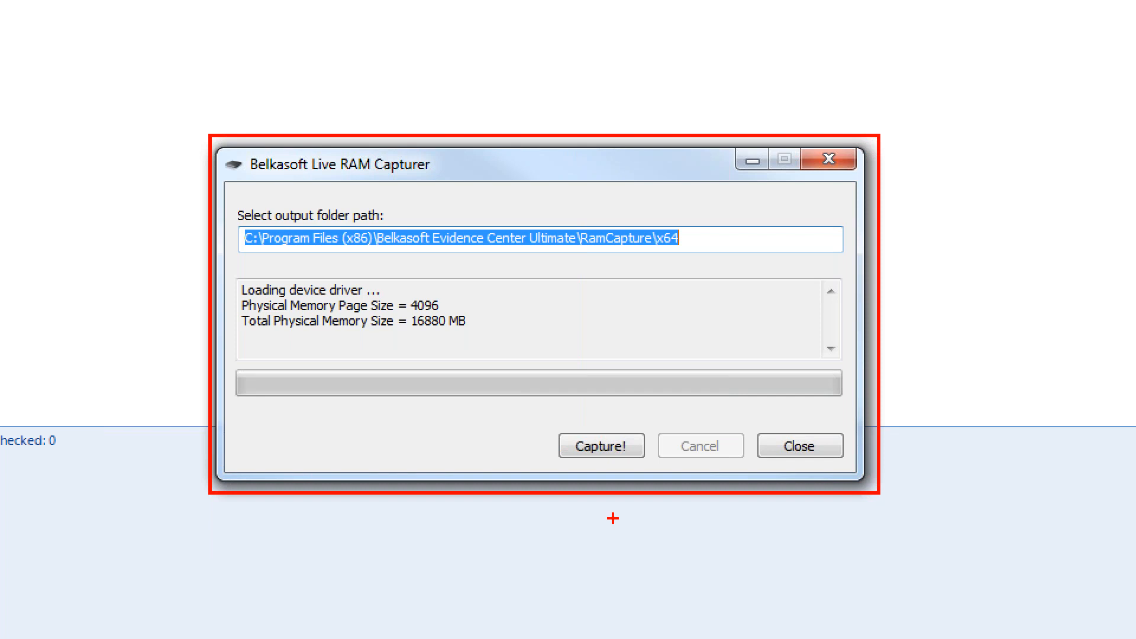
mouse_move(540, 420)
left_mouse_down()
mouse_move(642, 432)
mouse_move(666, 464)
left_mouse_up()
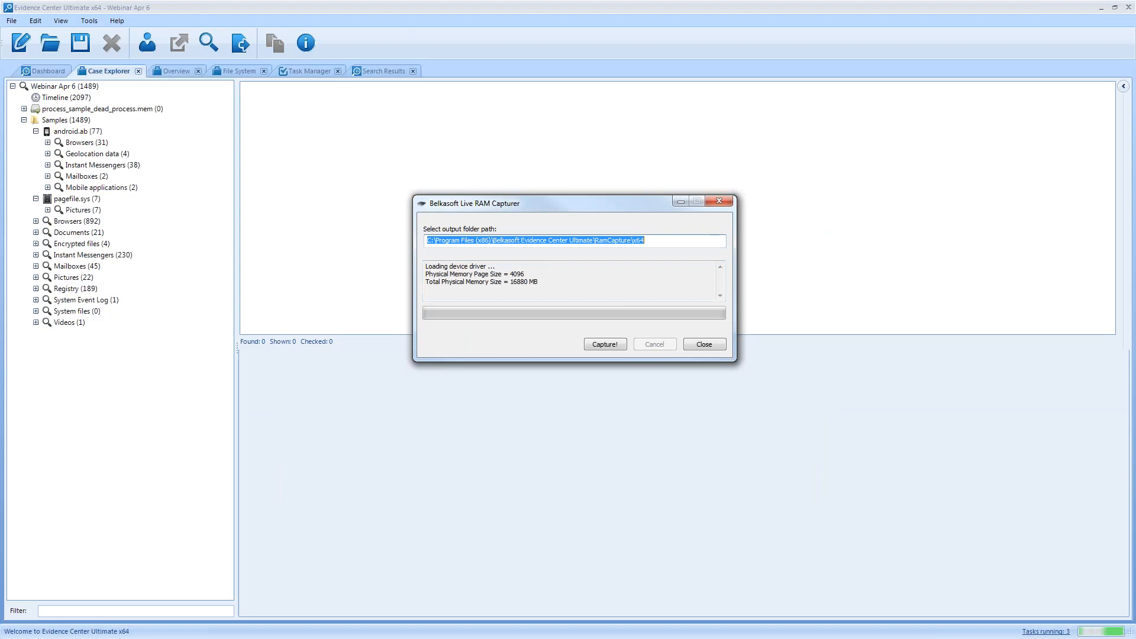
left_click(509, 42)
left_click(509, 20)
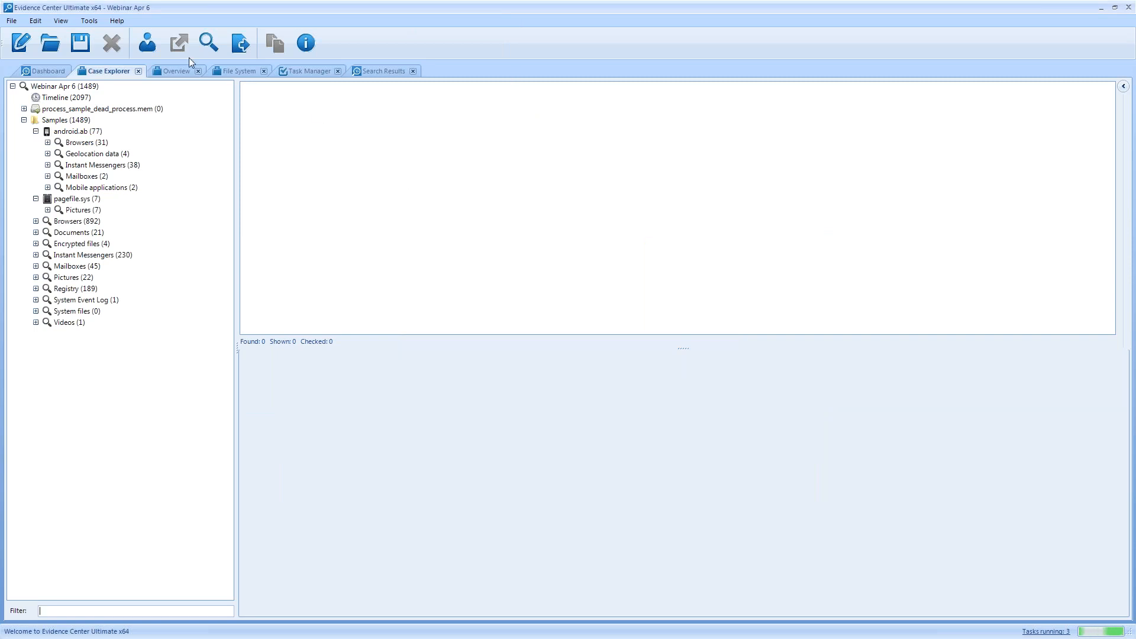
Open the Belkasoft Acquisition Tool for drive acquisition and enlarge its window to show all physical and logical drives.
left_click(89, 21)
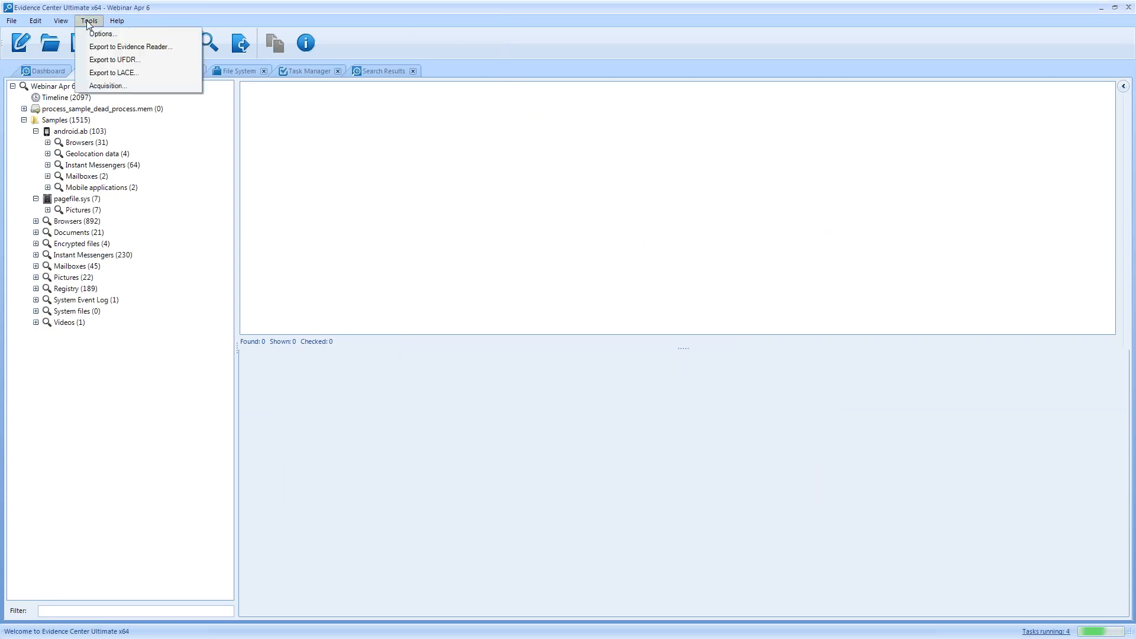
left_click(106, 86)
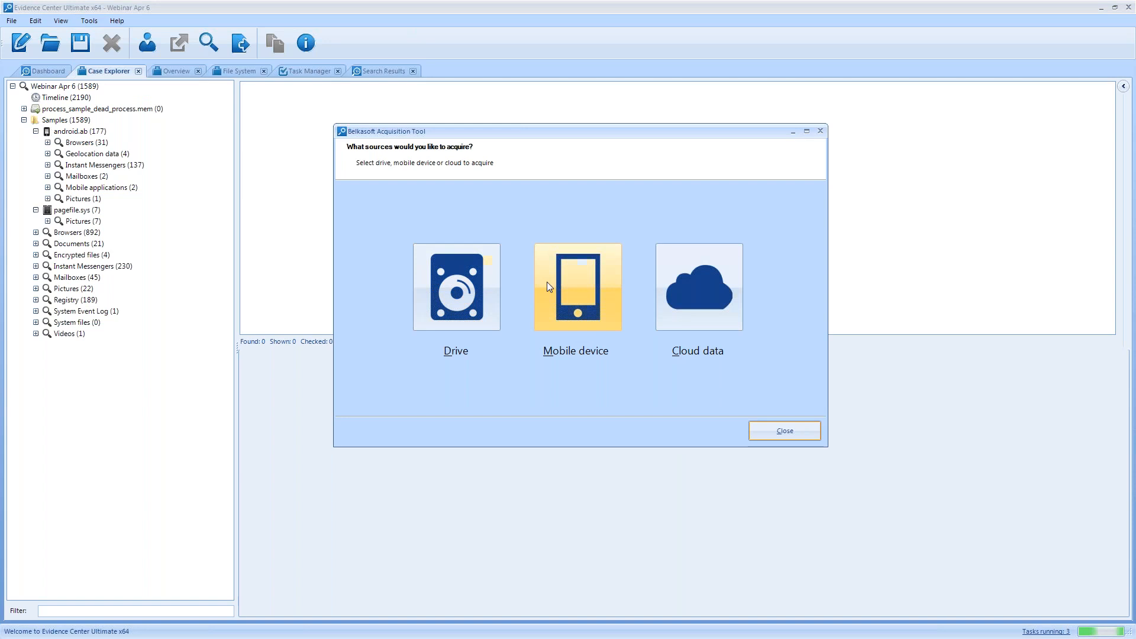
left_click(471, 275)
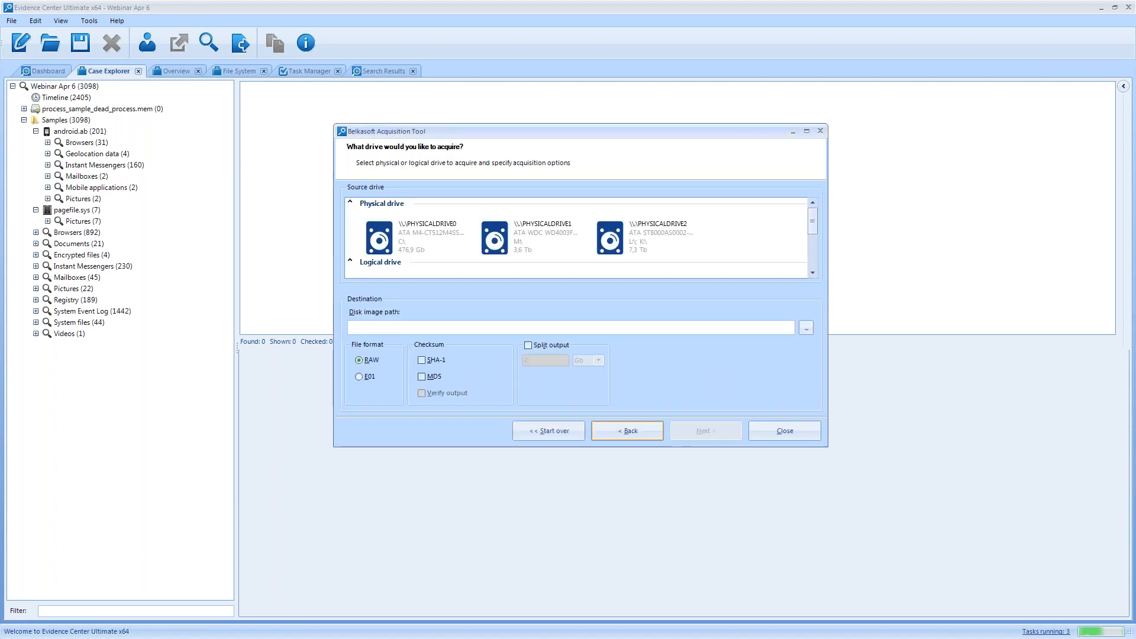
left_click_drag(610, 448, 625, 561)
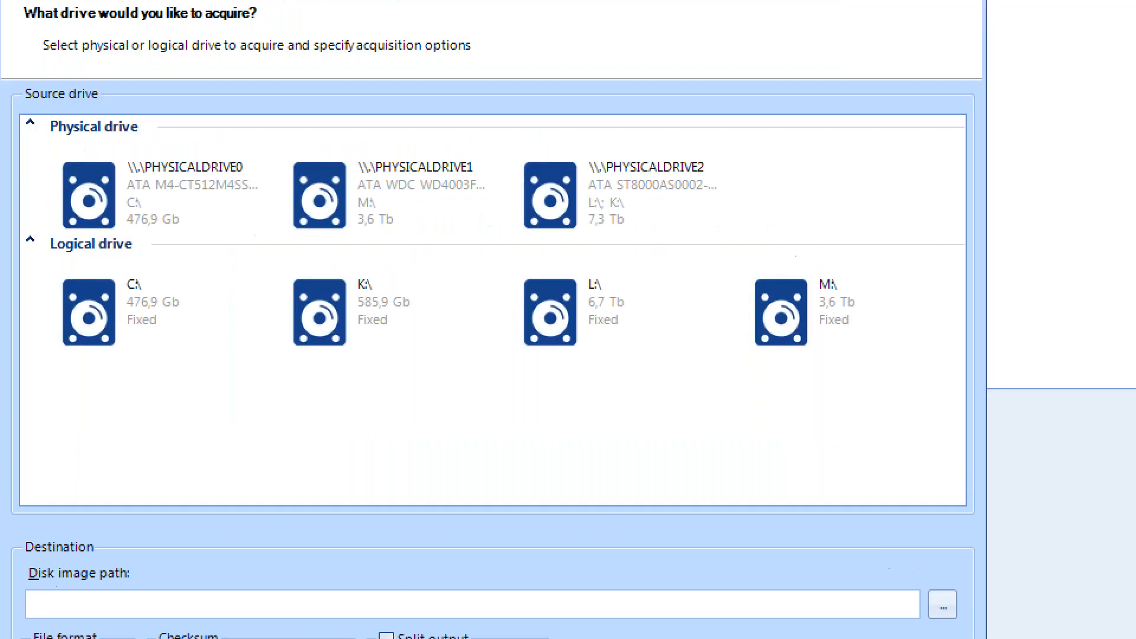
Examine the source drives and the file format, checksum and split output options, and return to the choice of acquisition source.
mouse_move(113, 153)
left_mouse_down()
mouse_move(92, 145)
mouse_move(274, 201)
mouse_move(206, 122)
left_mouse_up()
mouse_move(405, 253)
left_mouse_down()
mouse_move(255, 261)
mouse_move(379, 257)
mouse_move(358, 255)
left_mouse_up()
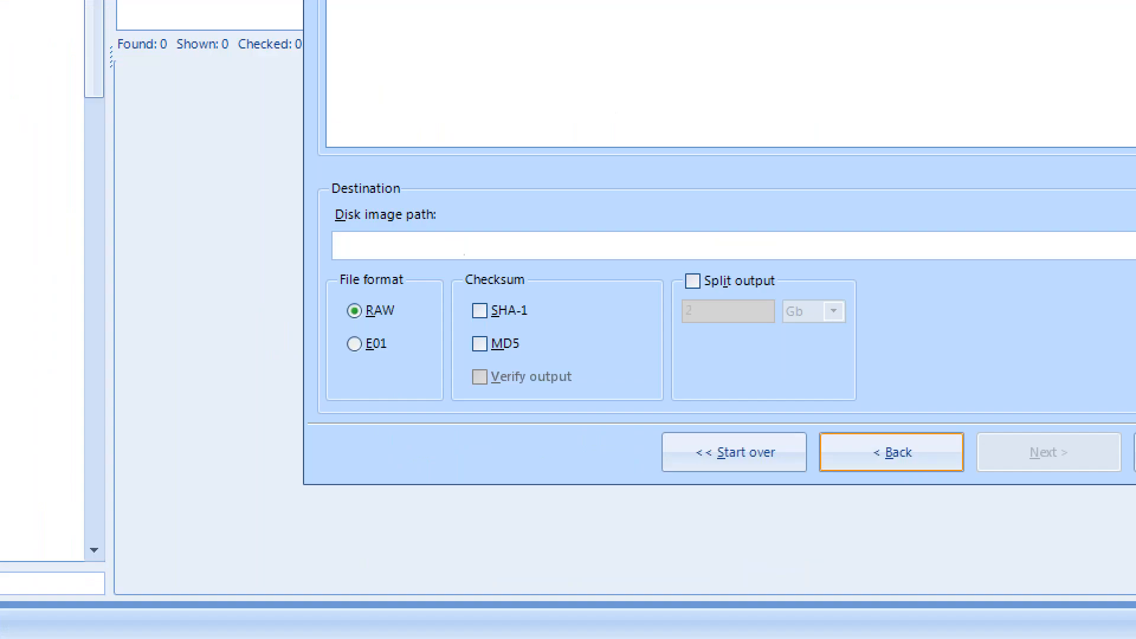
mouse_move(370, 299)
left_mouse_down()
mouse_move(348, 296)
mouse_move(329, 388)
mouse_move(400, 388)
left_mouse_up()
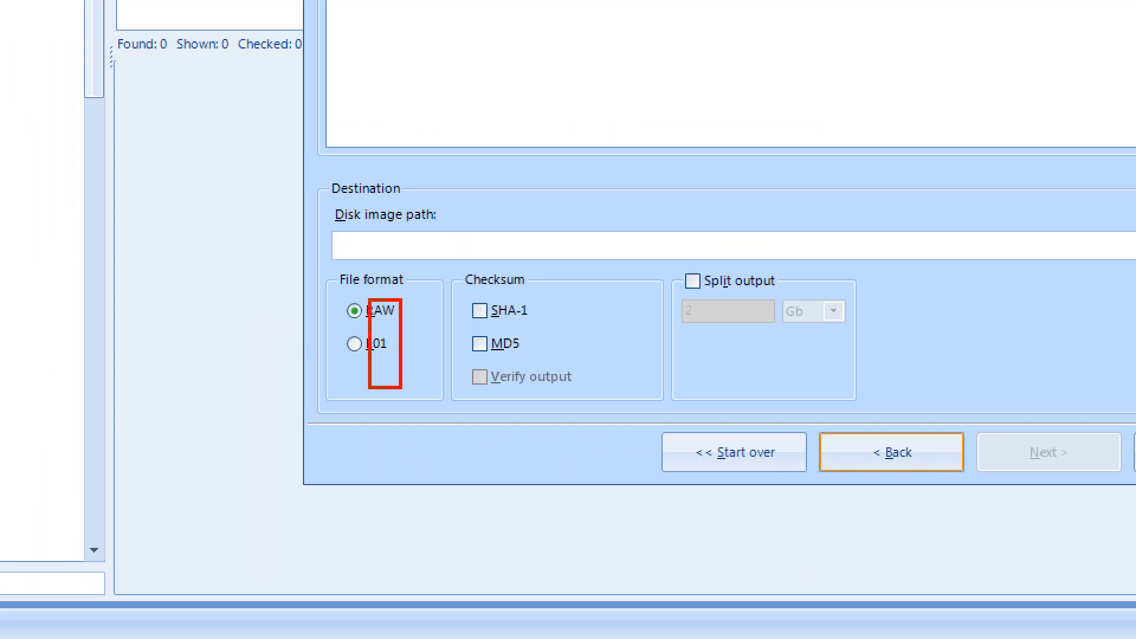
mouse_move(495, 290)
left_mouse_down()
mouse_move(448, 350)
mouse_move(588, 385)
mouse_move(503, 297)
left_mouse_up()
mouse_move(699, 253)
left_mouse_down()
mouse_move(654, 330)
mouse_move(809, 291)
mouse_move(733, 275)
left_mouse_up()
key("Escape")
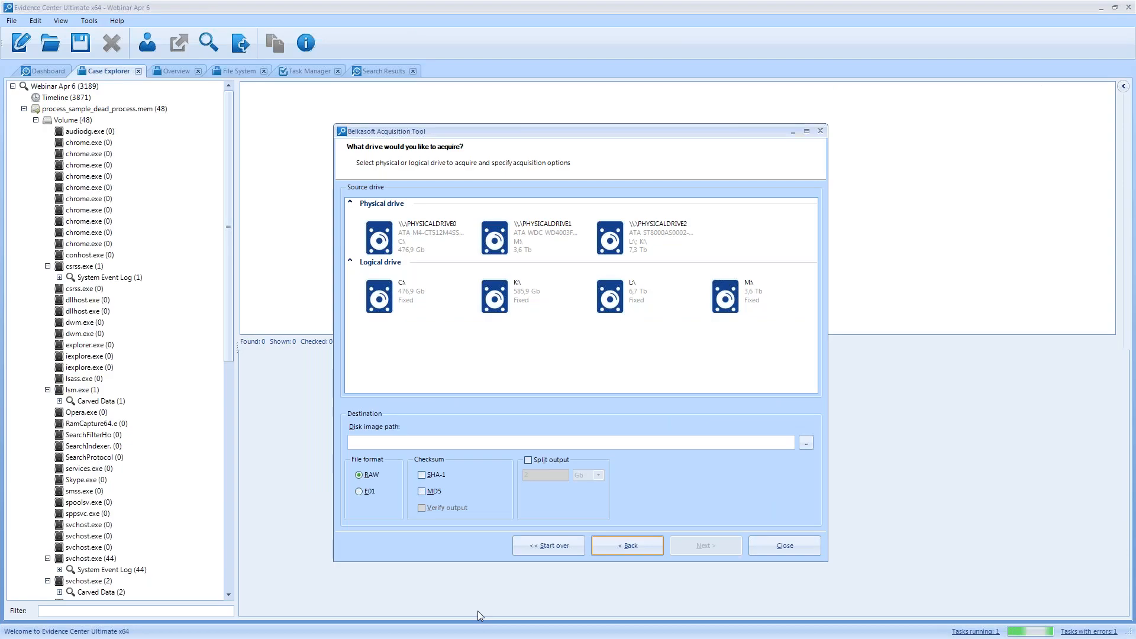
left_click(610, 551)
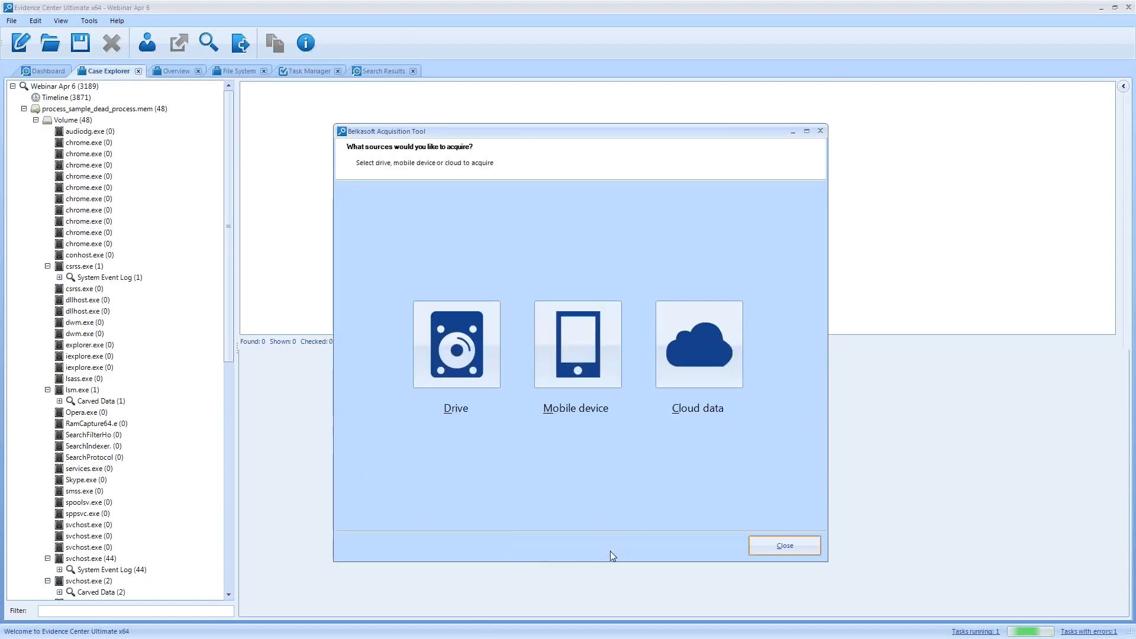
View the Apple acquisition page for mobile devices with its source device and target path, and return to the mobile type choice.
left_click(583, 365)
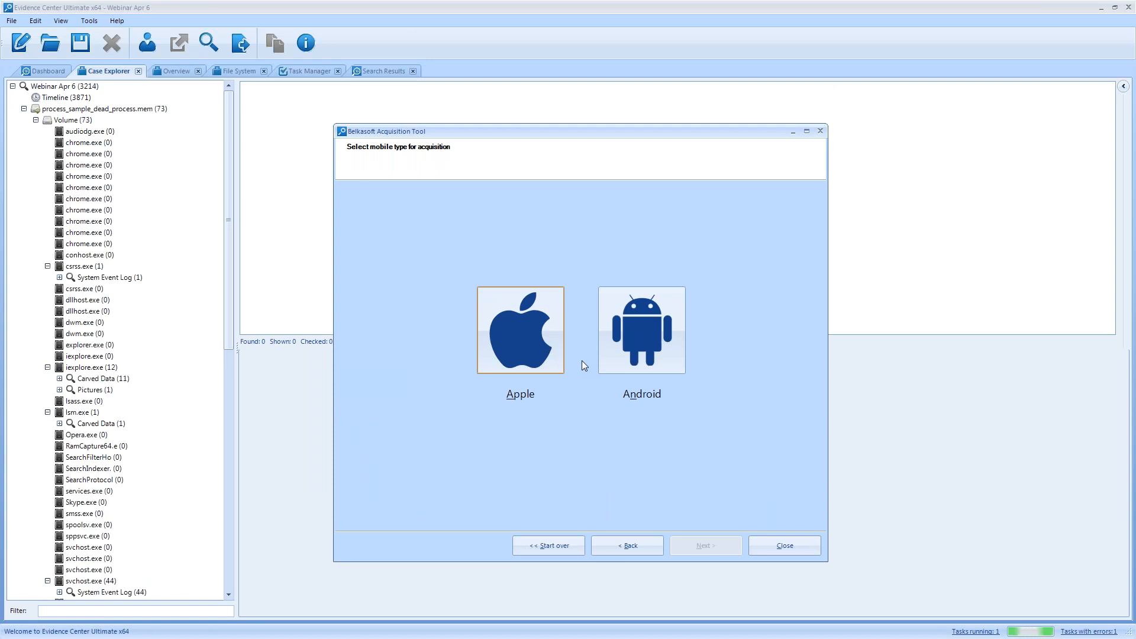
left_click(533, 340)
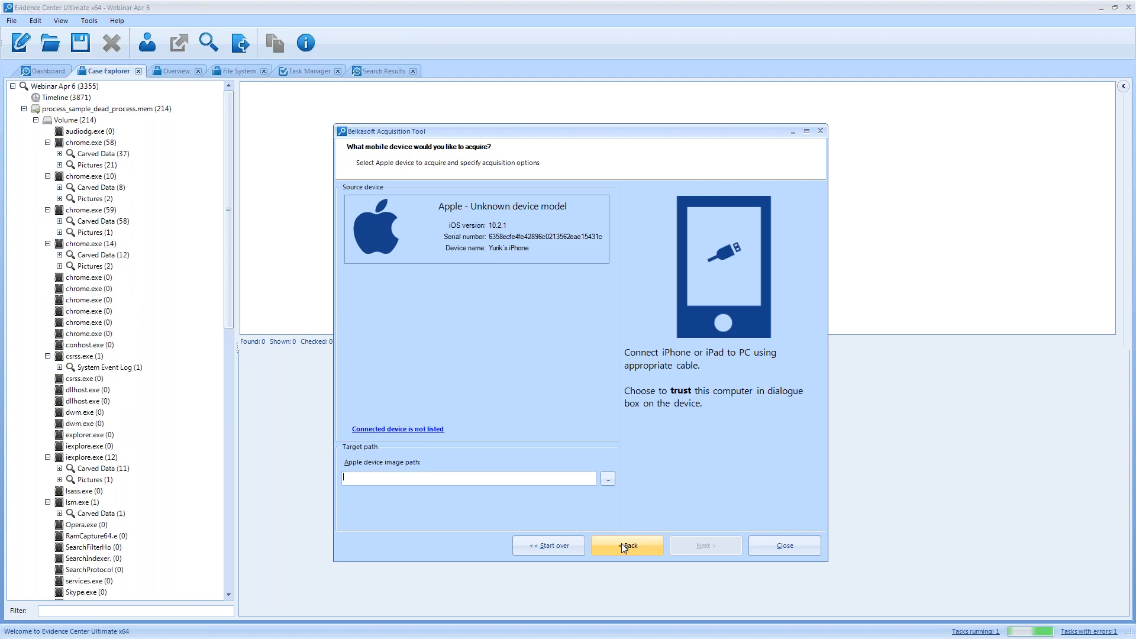
left_click(624, 547)
Examine the Android acquisition page with the connected device and copy options, and return to the choice of acquisition source.
left_click(634, 333)
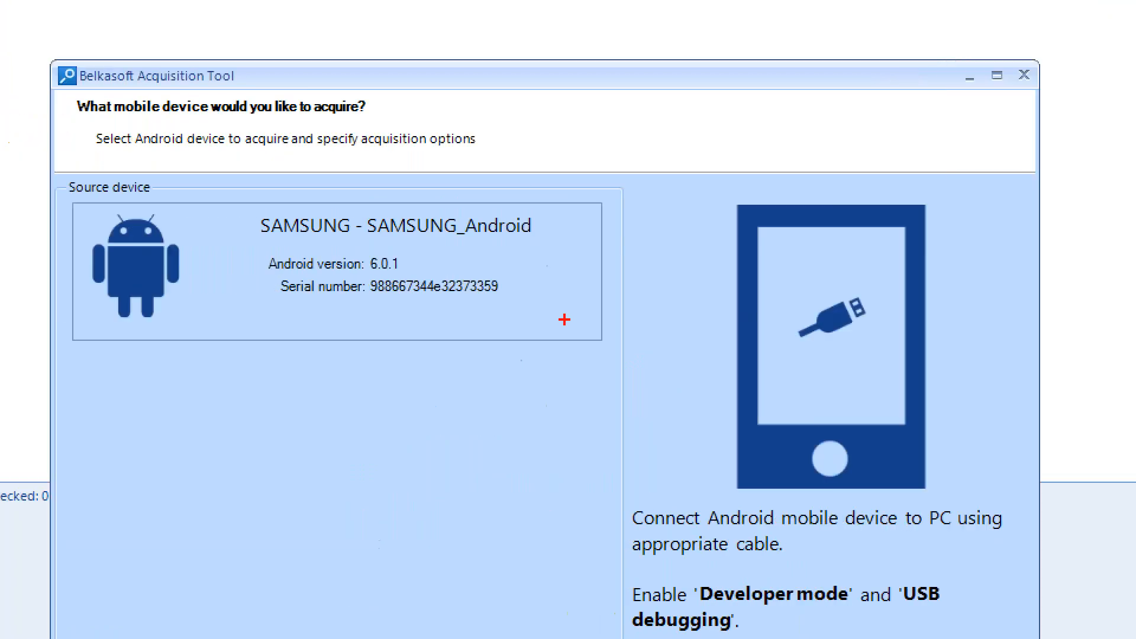
mouse_move(248, 223)
left_mouse_down()
mouse_move(383, 306)
mouse_move(508, 308)
left_mouse_up()
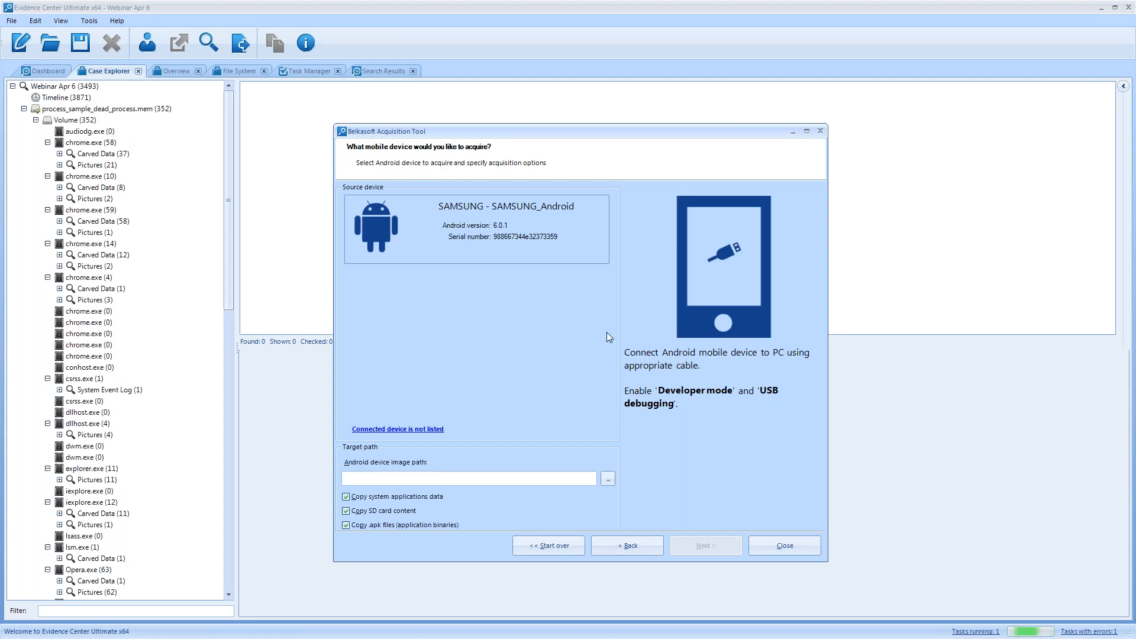
left_click(638, 545)
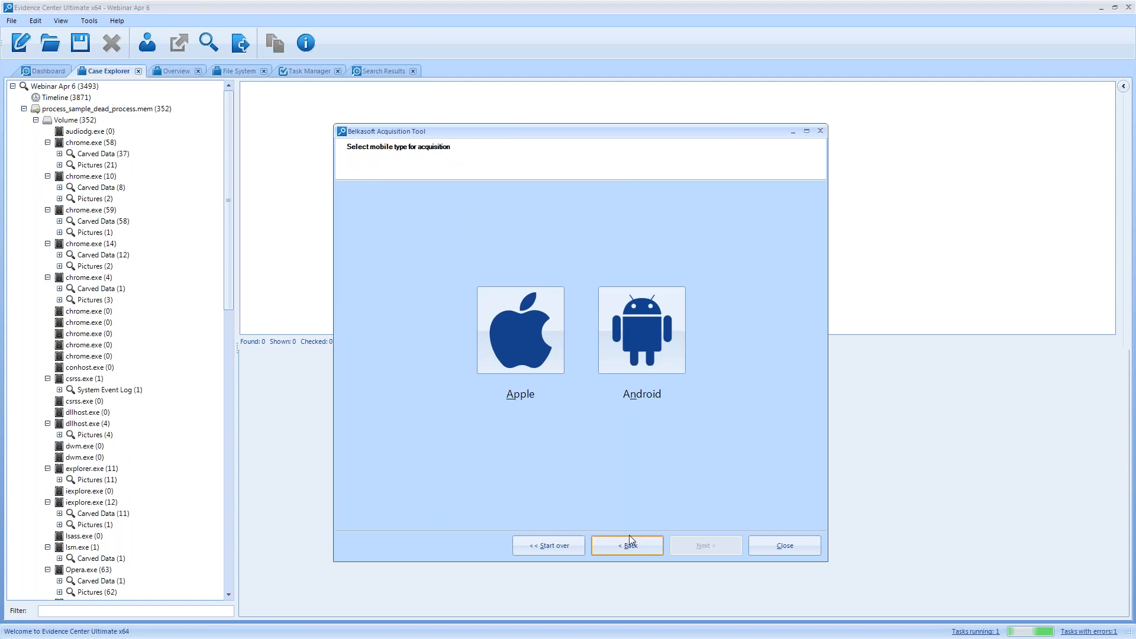
left_click(630, 547)
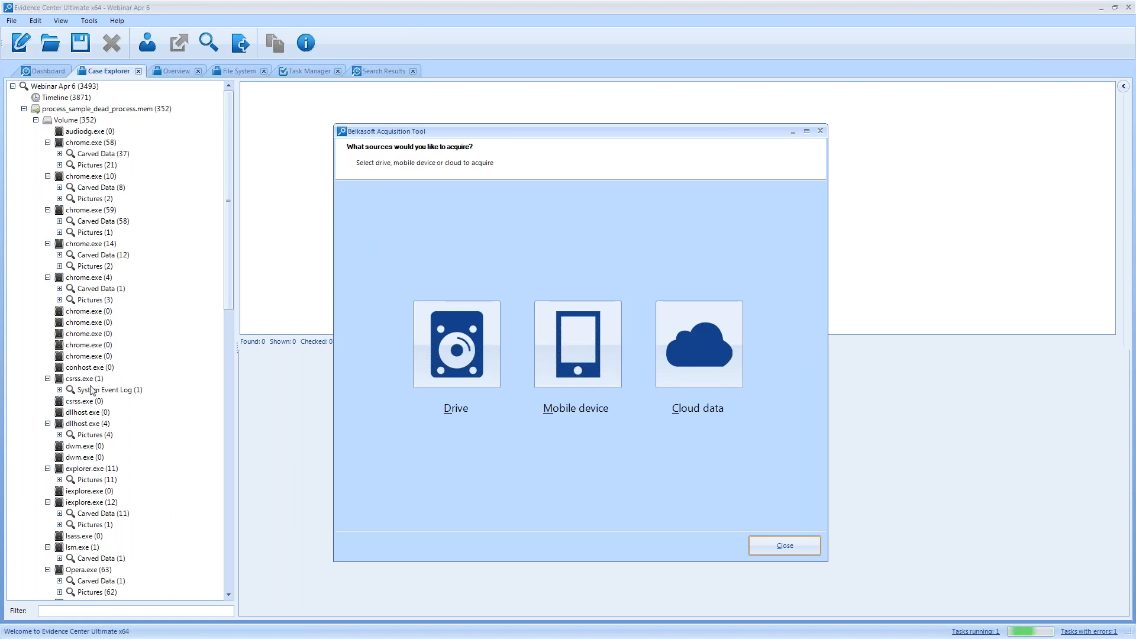
View the cloud data acquisition for Google Drive up to the consent screen authentication, and close the acquisition tool.
left_click(673, 350)
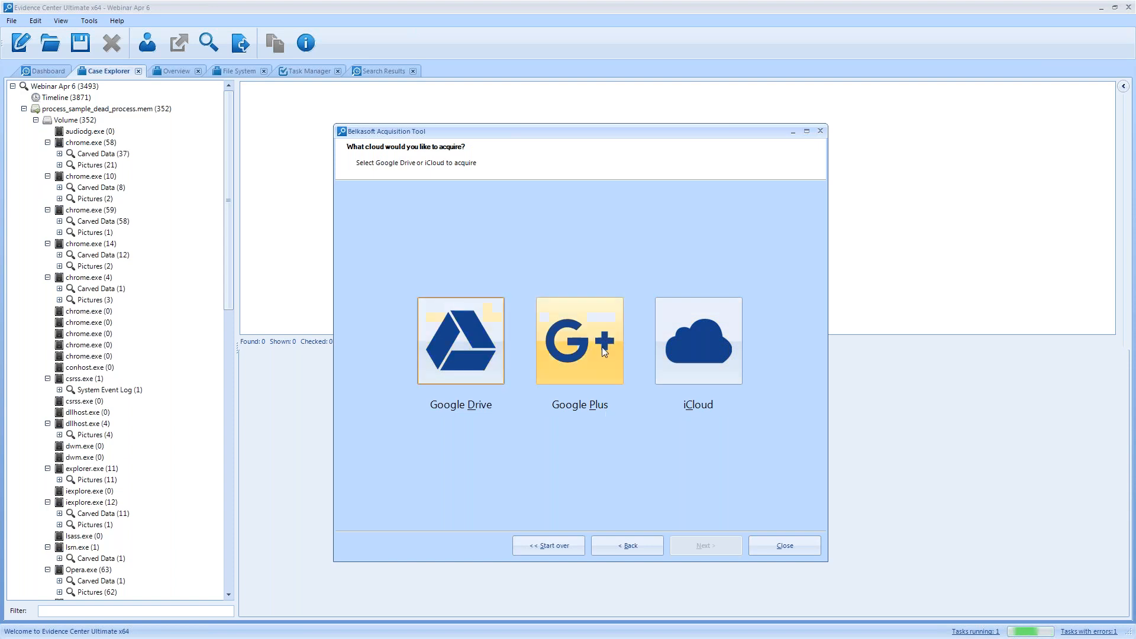
left_click(489, 354)
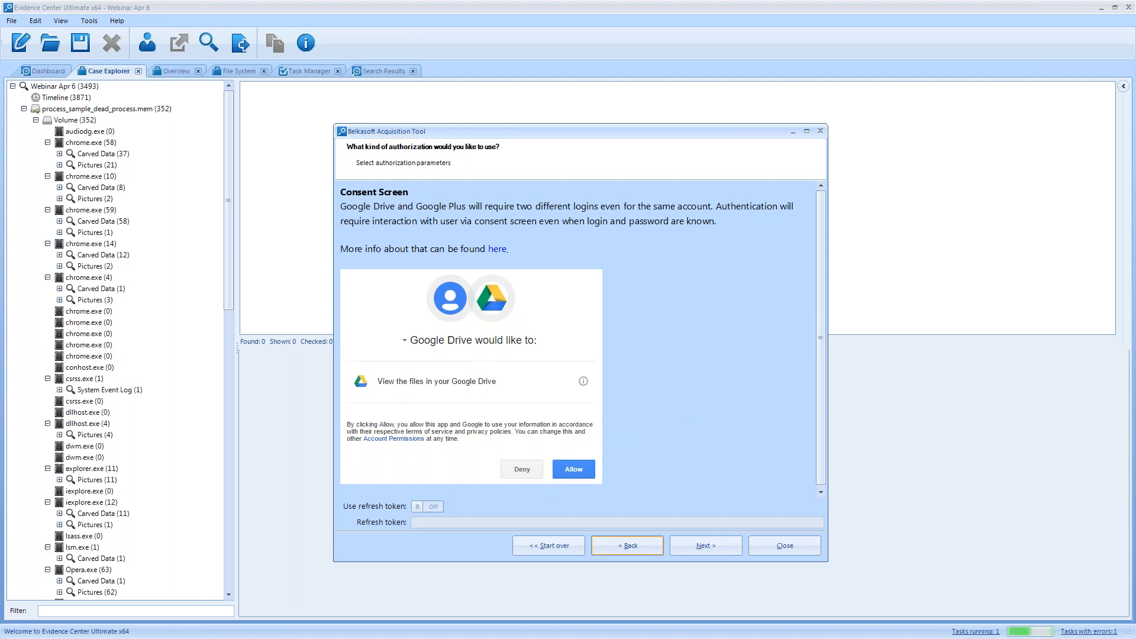
left_click(725, 541)
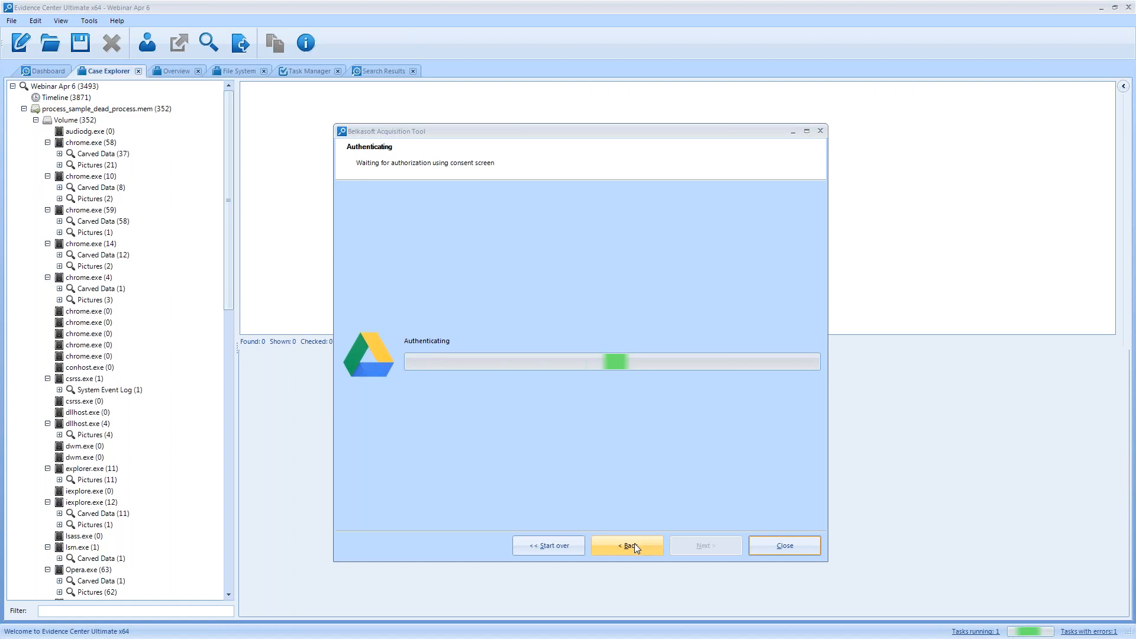
left_click(769, 543)
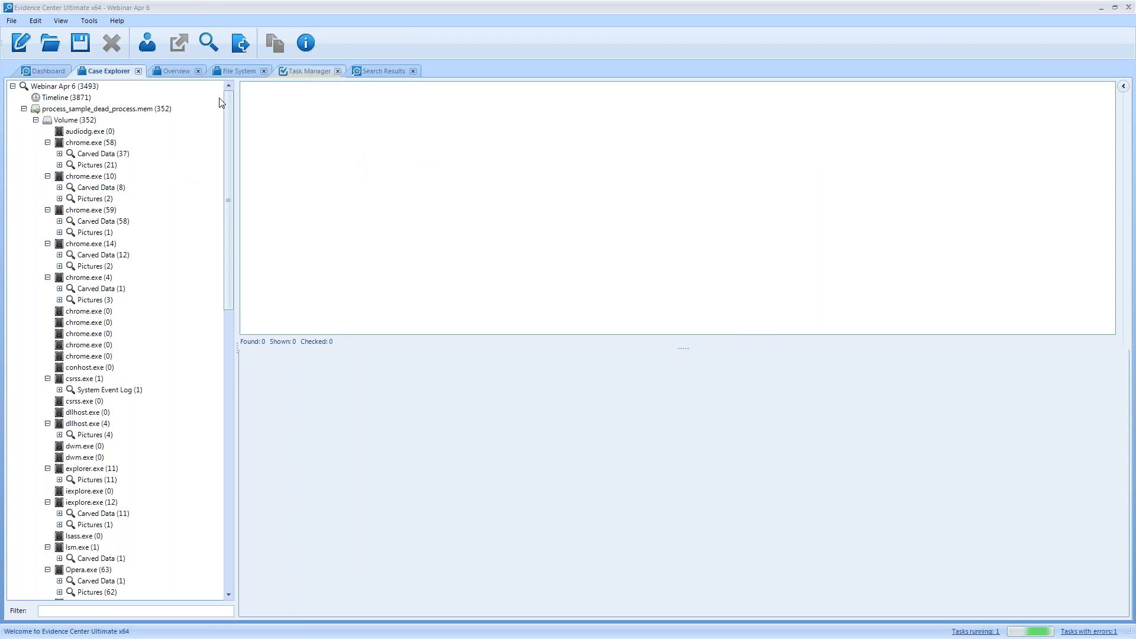
Open the case dashboard and view the communication details of individual contacts.
left_click(51, 70)
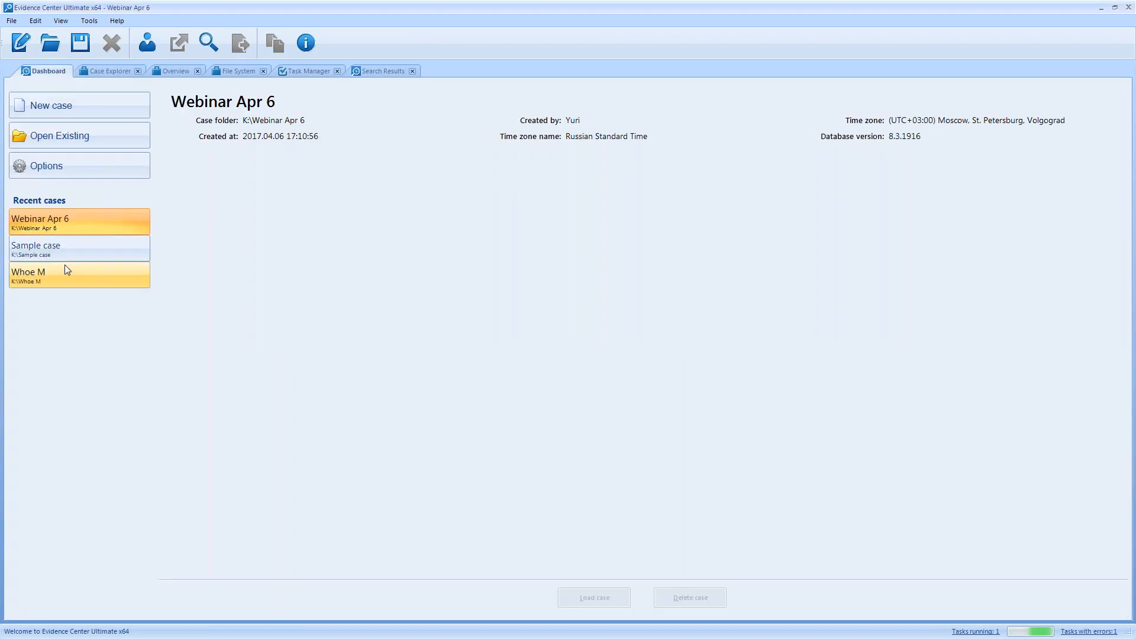
mouse_move(571, 311)
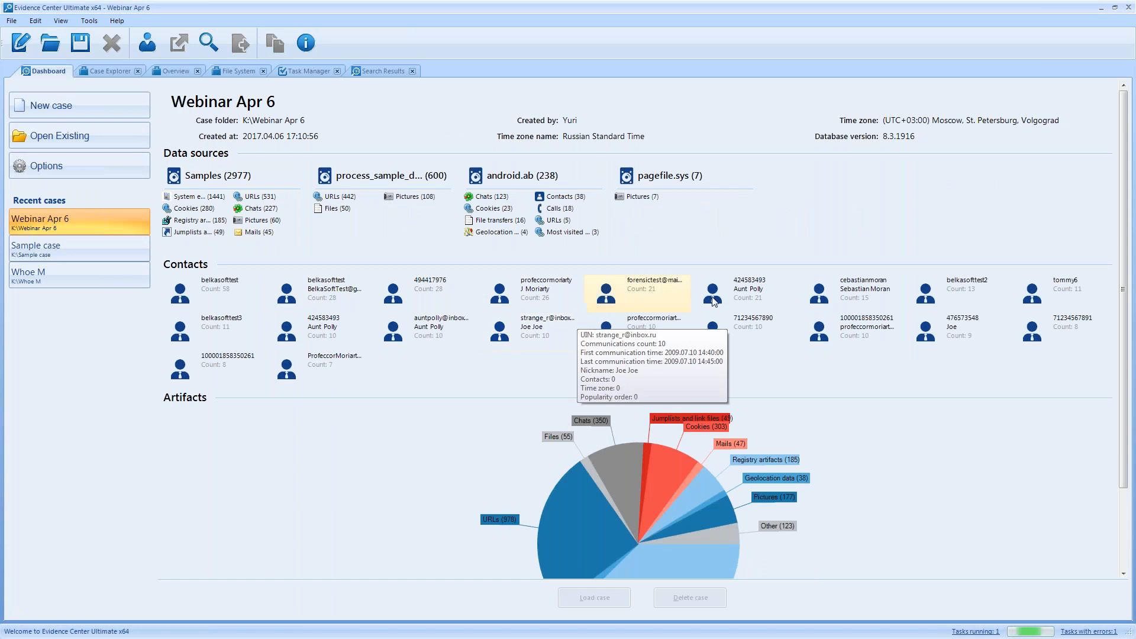
mouse_move(733, 326)
Show the subtasks of the process_sample_dead_process.mem analysis task, and return to the case dashboard.
left_click(309, 72)
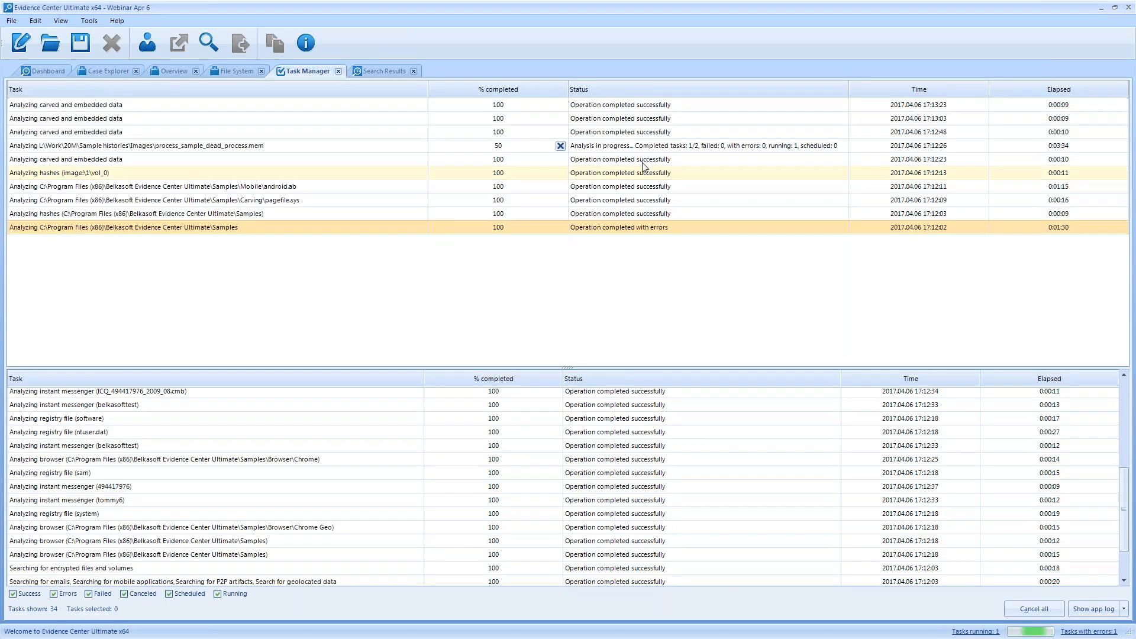
left_click(252, 145)
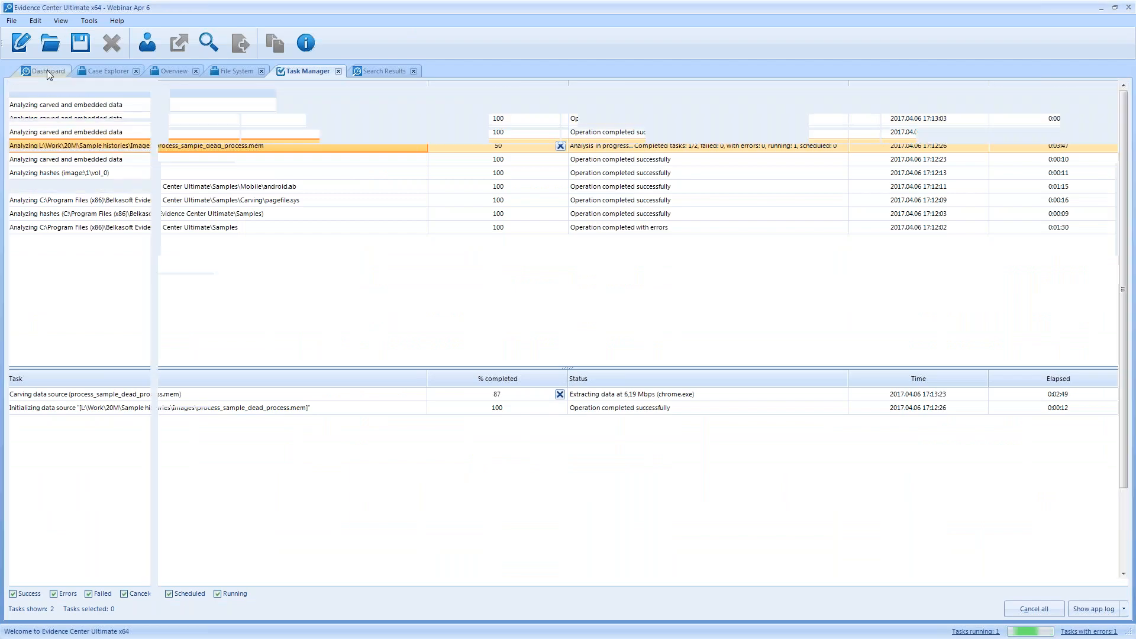
left_click(47, 70)
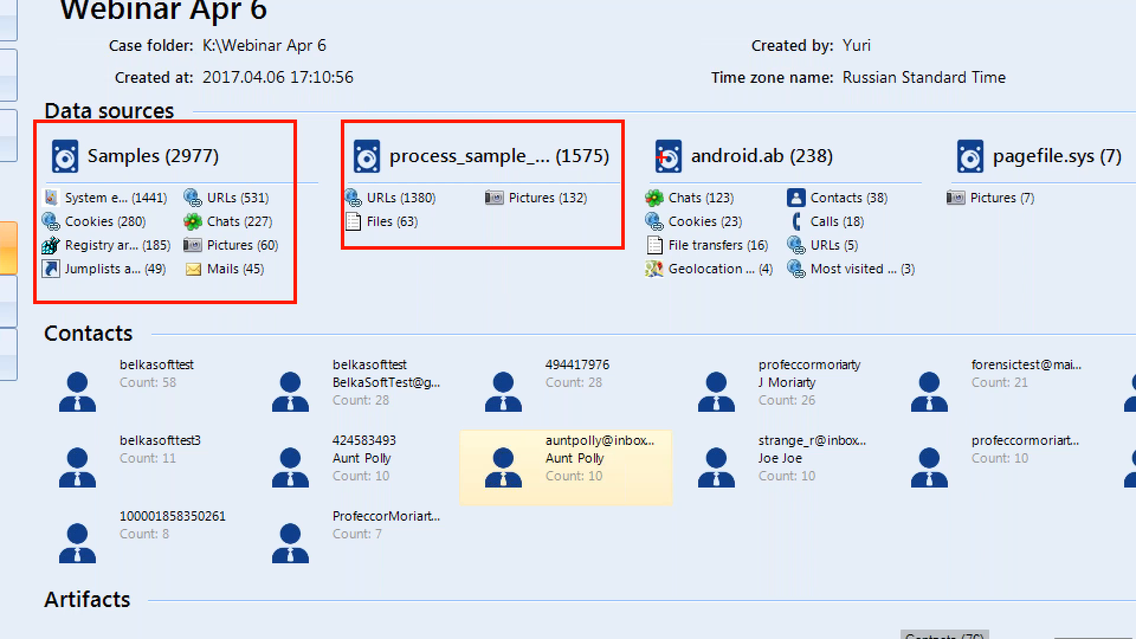
Examine the dashboard's data sources, including android.ab and pagefile.sys, and the artifact types listed under Samples.
mouse_move(661, 128)
left_mouse_down()
mouse_move(854, 169)
mouse_move(1129, 172)
left_mouse_up()
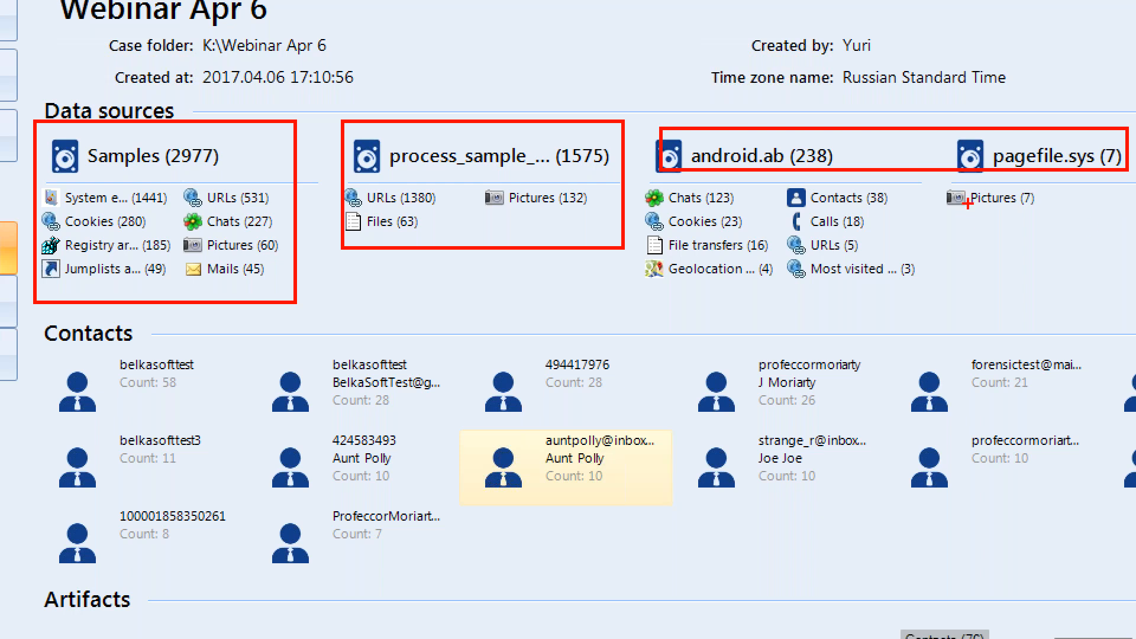
left_click_drag(972, 236, 985, 212)
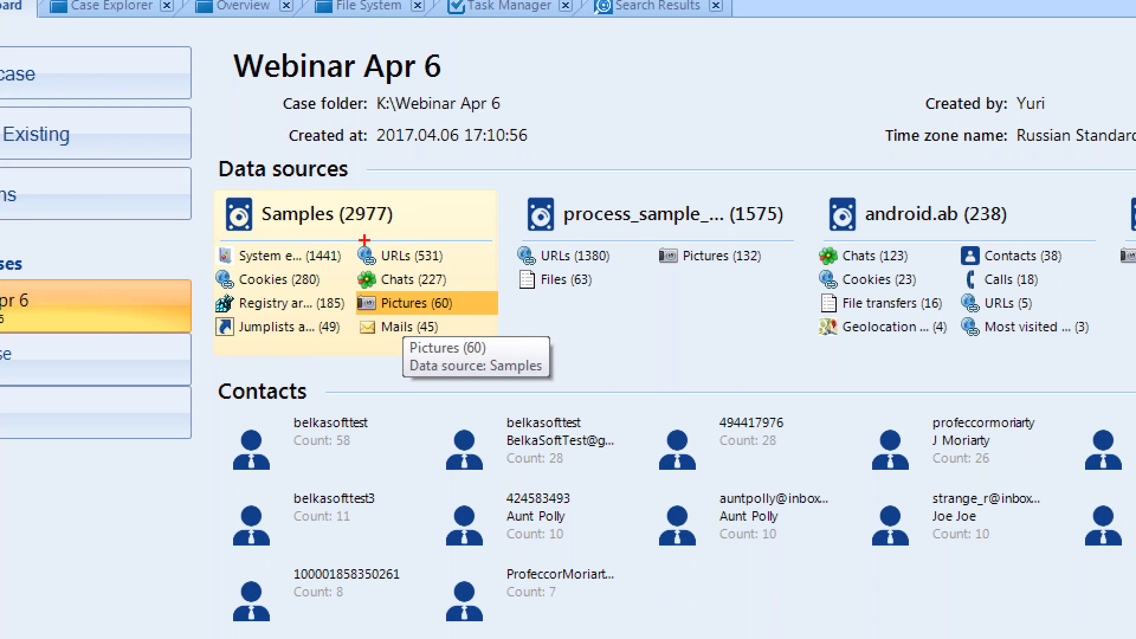
left_click_drag(298, 225, 388, 216)
left_click_drag(383, 265, 480, 260)
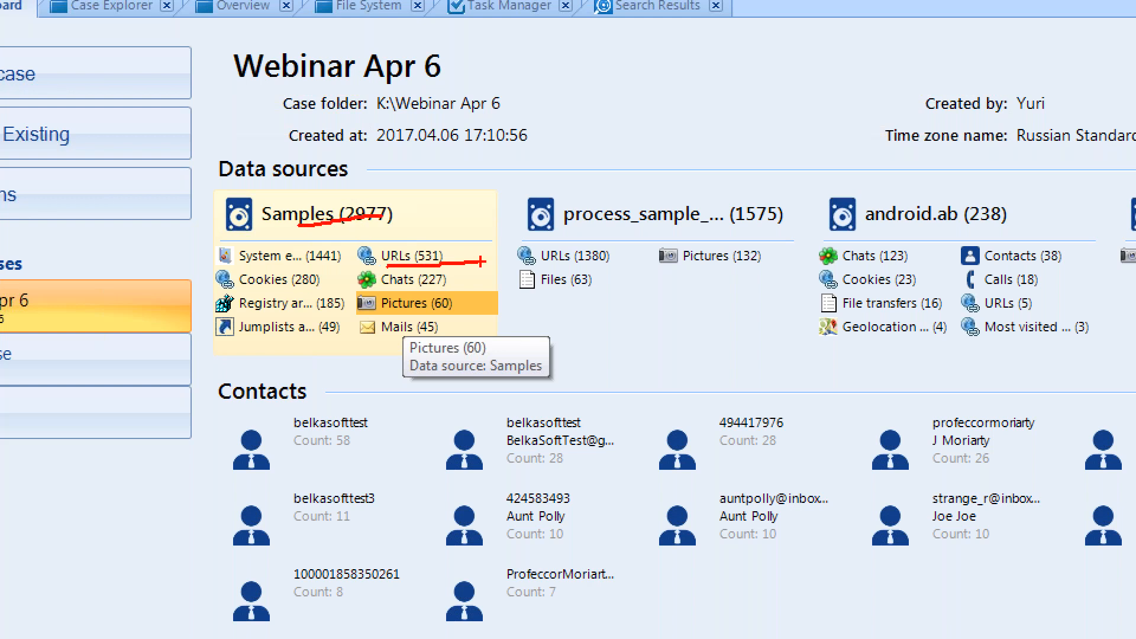
mouse_move(411, 296)
left_mouse_down()
mouse_move(454, 289)
mouse_move(473, 304)
left_mouse_up()
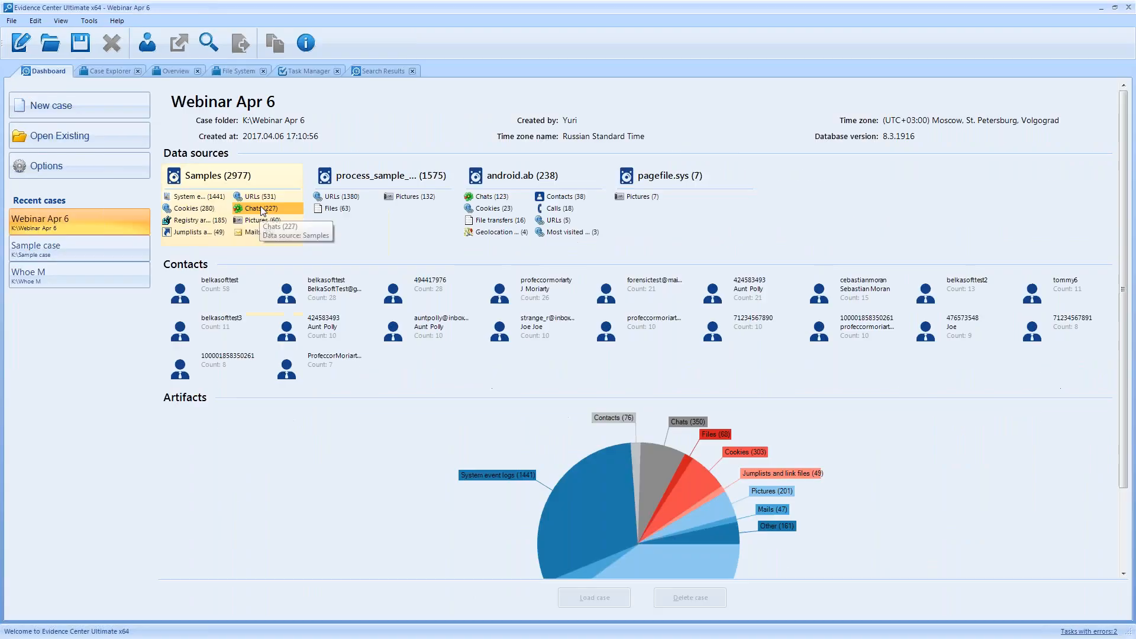
Open the chats of the Samples data source in the case overview, and return to the dashboard.
left_click(264, 207)
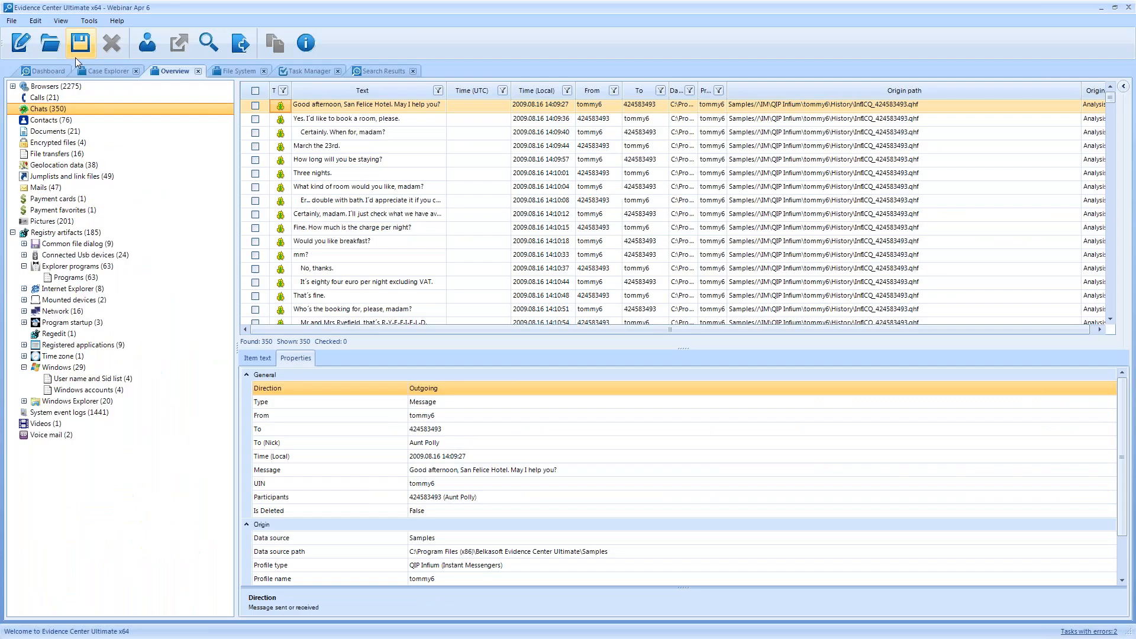
left_click(70, 113)
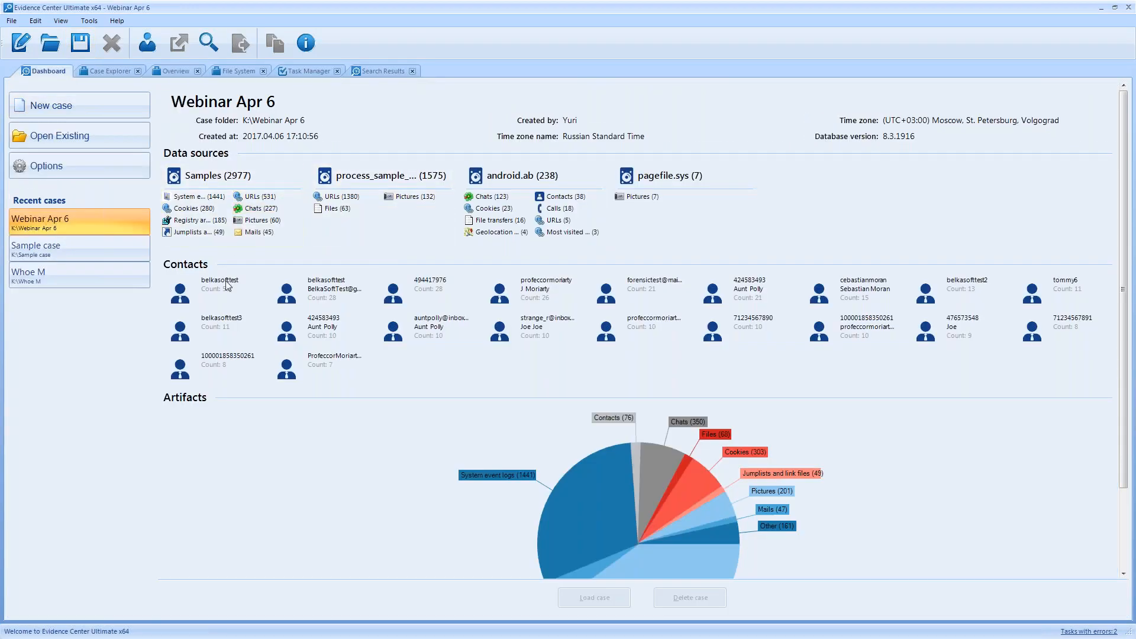
Examine the dashboard's contacts, comparing their communication counts and viewing the profile details of individual contacts.
mouse_move(236, 298)
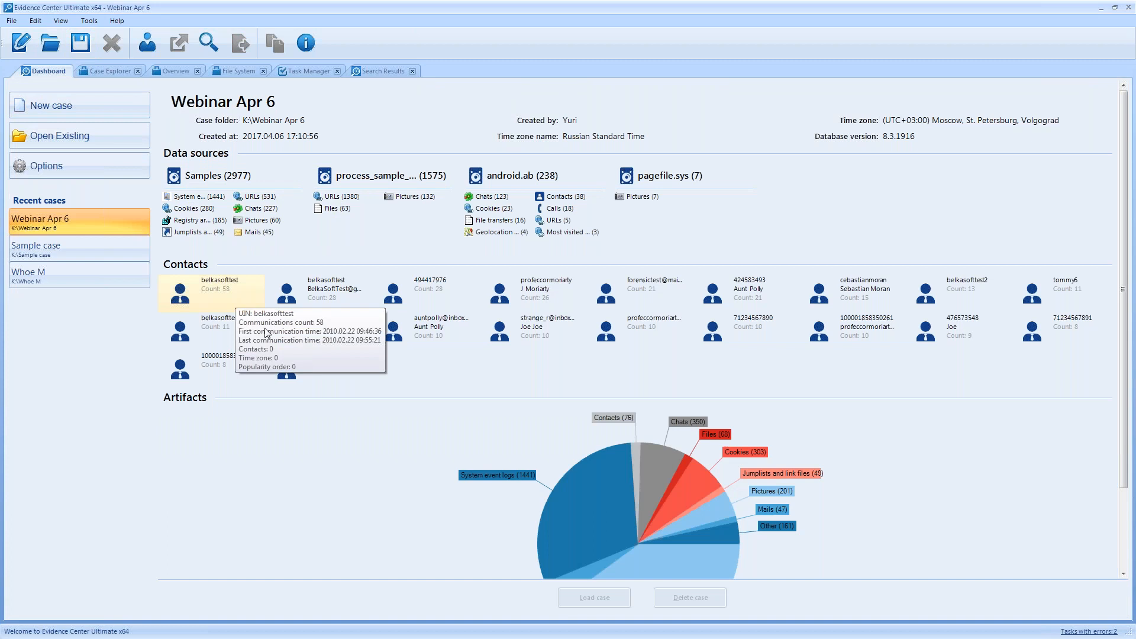
mouse_move(319, 327)
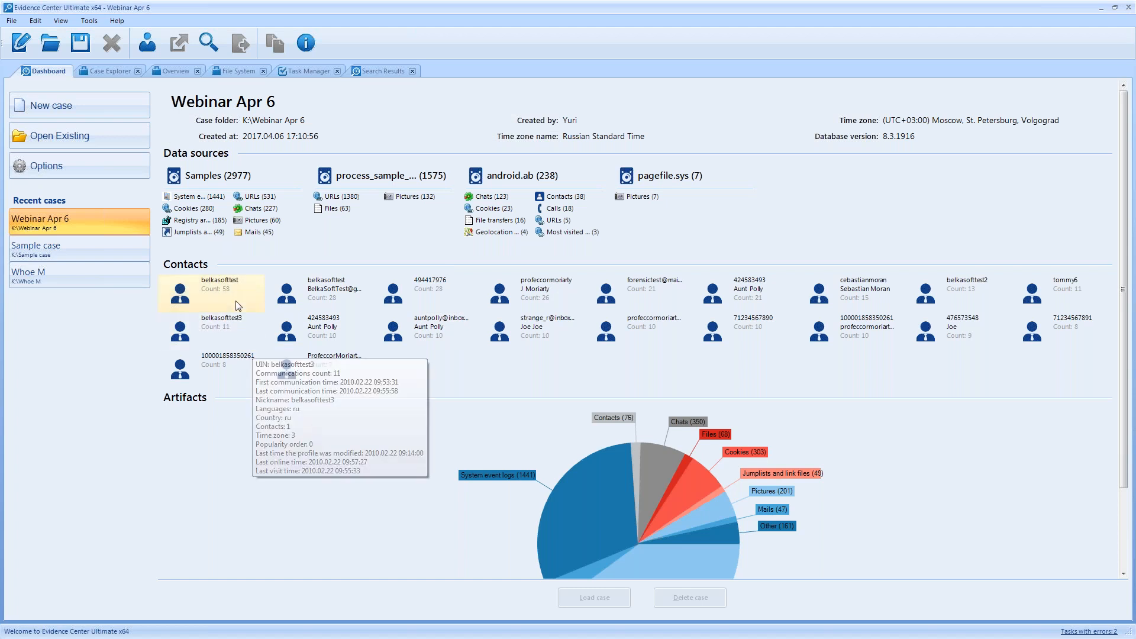
mouse_move(292, 283)
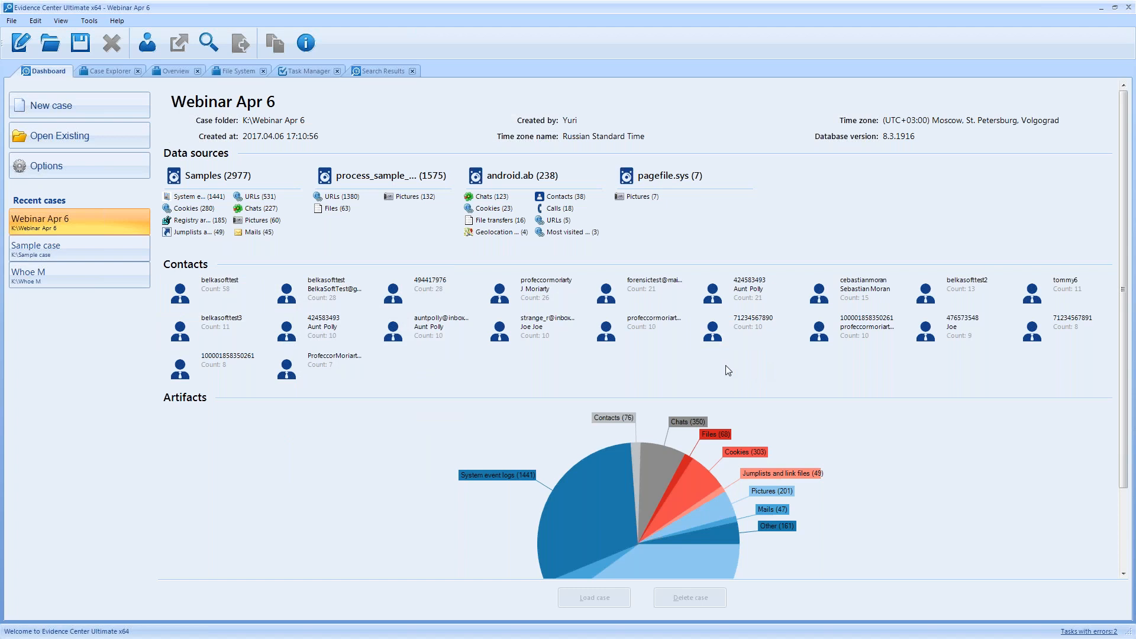
mouse_move(371, 387)
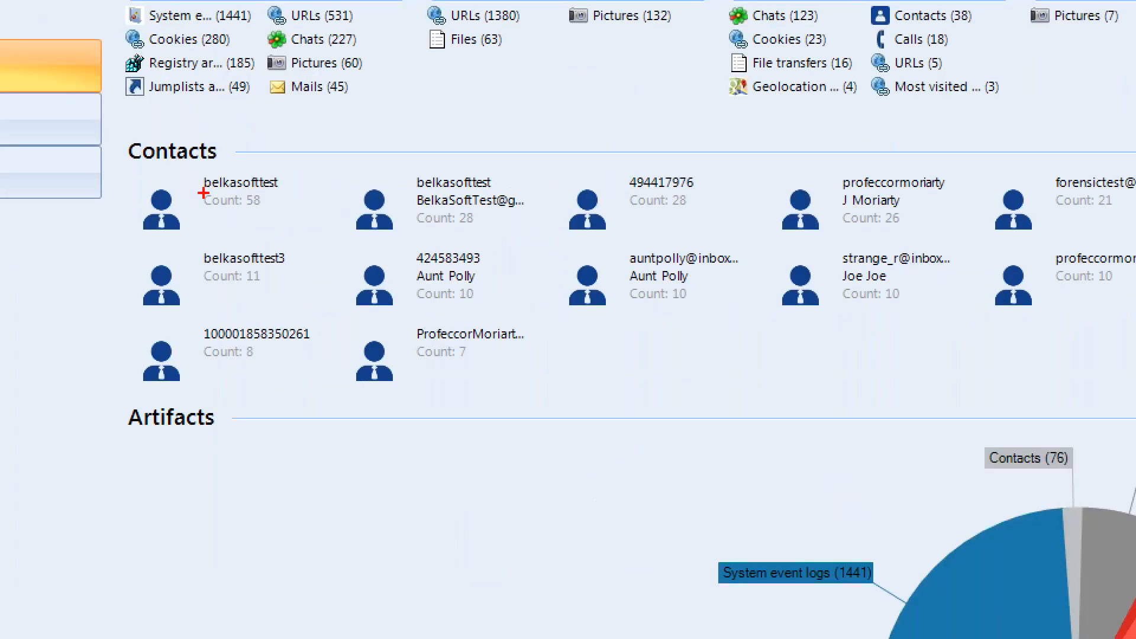
left_click_drag(192, 172, 292, 227)
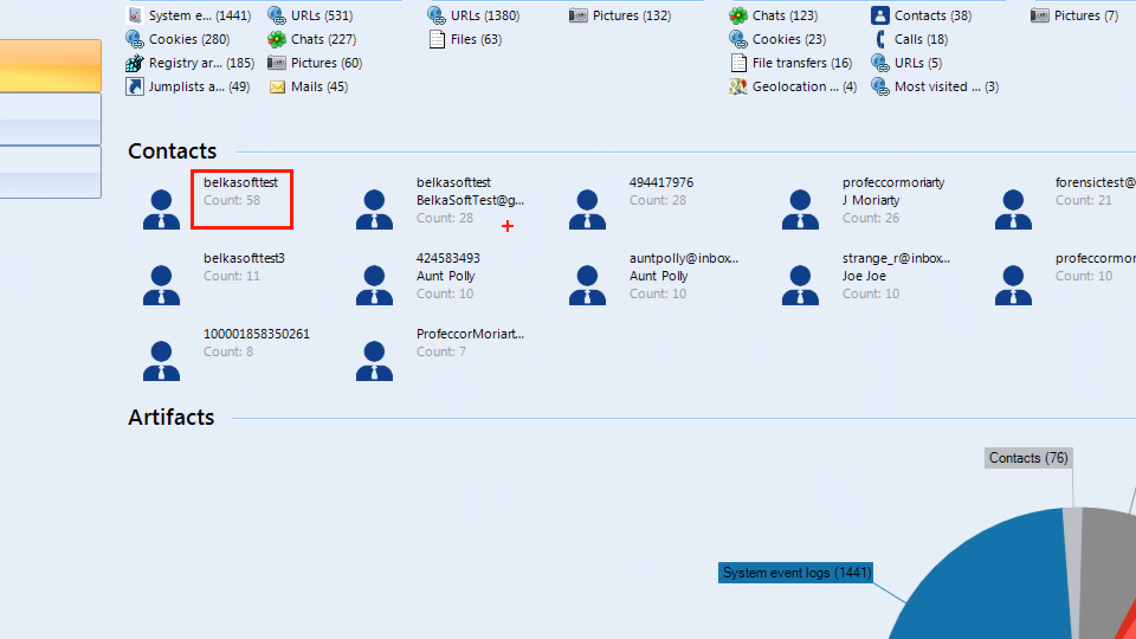
left_click_drag(426, 222, 492, 226)
left_click_drag(602, 199, 675, 205)
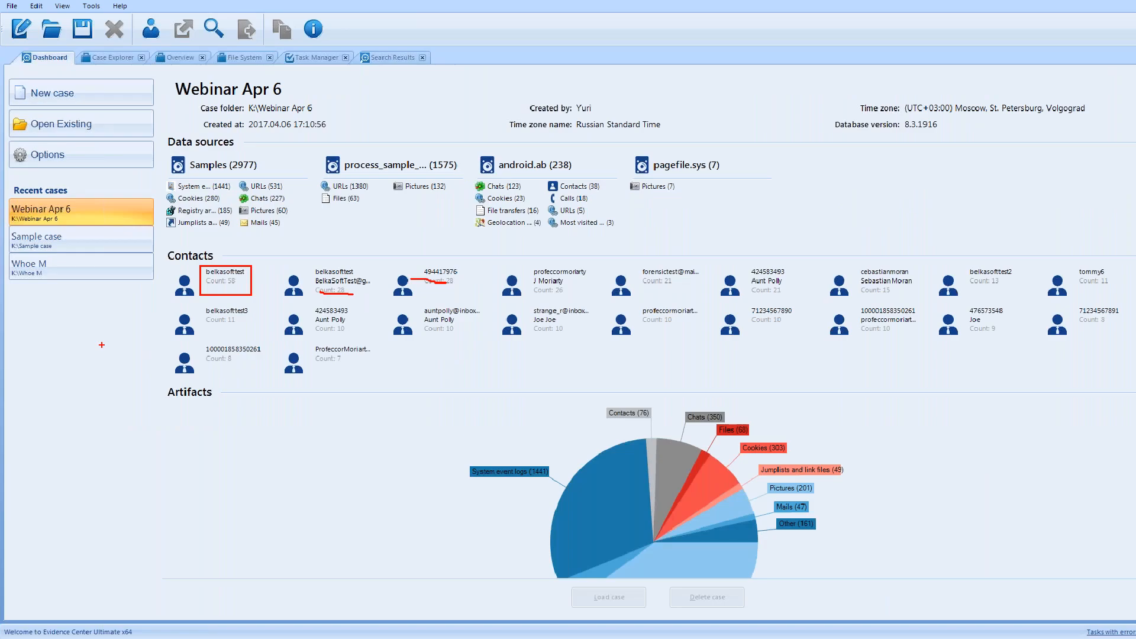
Preview the Whoe M case and its contacts on the dashboard, and return to the Webinar Apr 6 case.
left_click(71, 268)
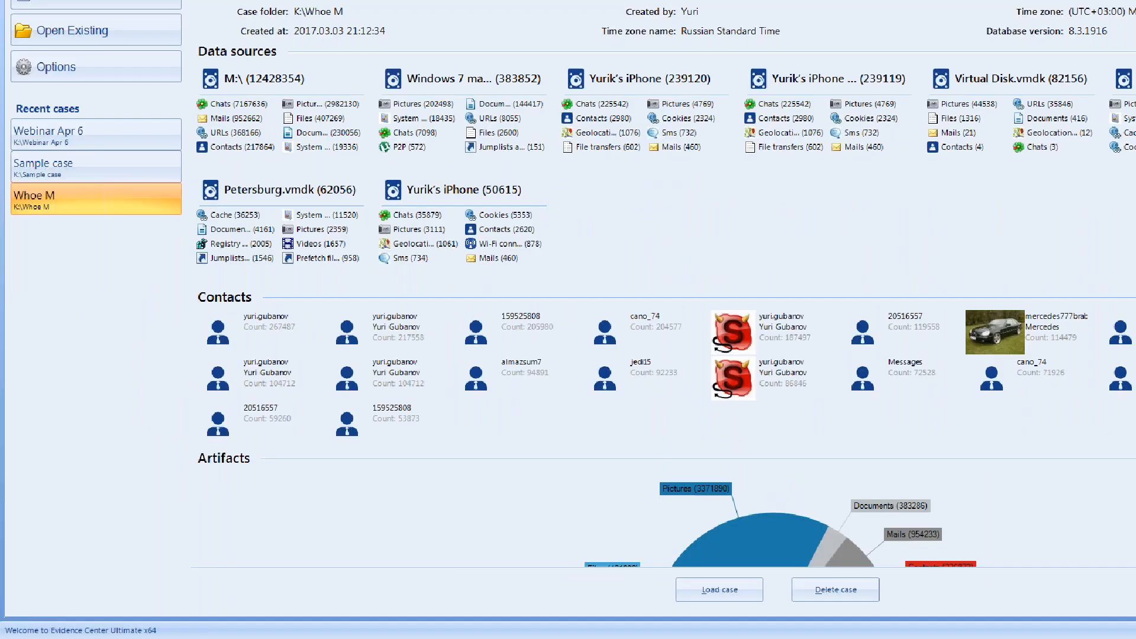
mouse_move(219, 300)
left_mouse_down()
mouse_move(274, 345)
mouse_move(302, 348)
left_mouse_up()
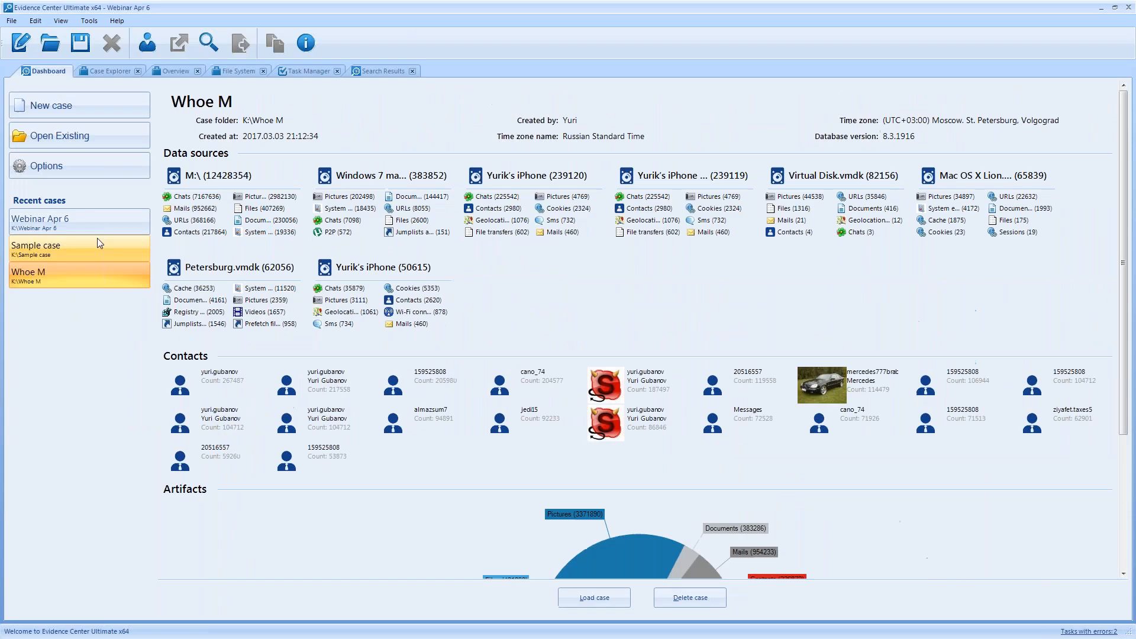
left_click(112, 129)
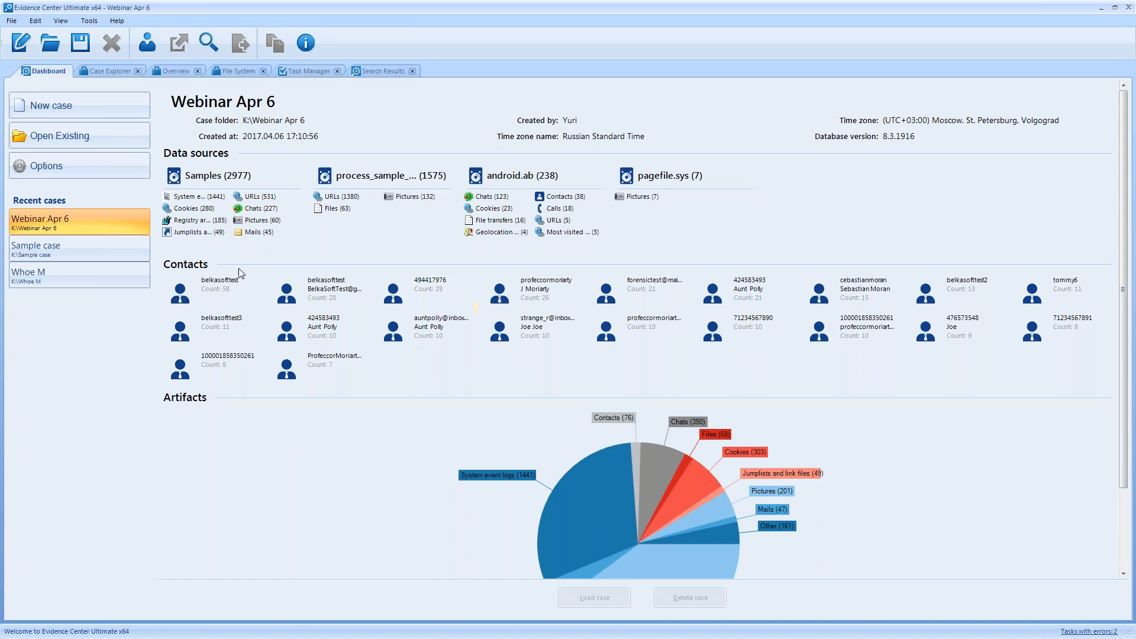
Open the dashboard's first contact in the overview's contact list, and return to the dashboard to show the artifacts chart.
mouse_move(231, 289)
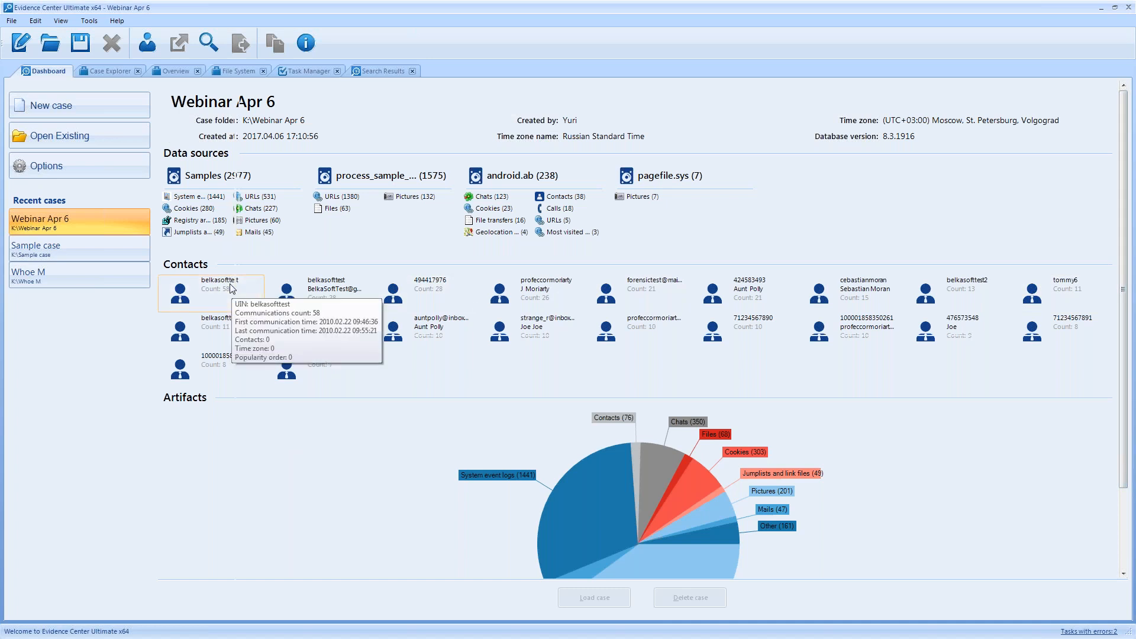
left_click(231, 289)
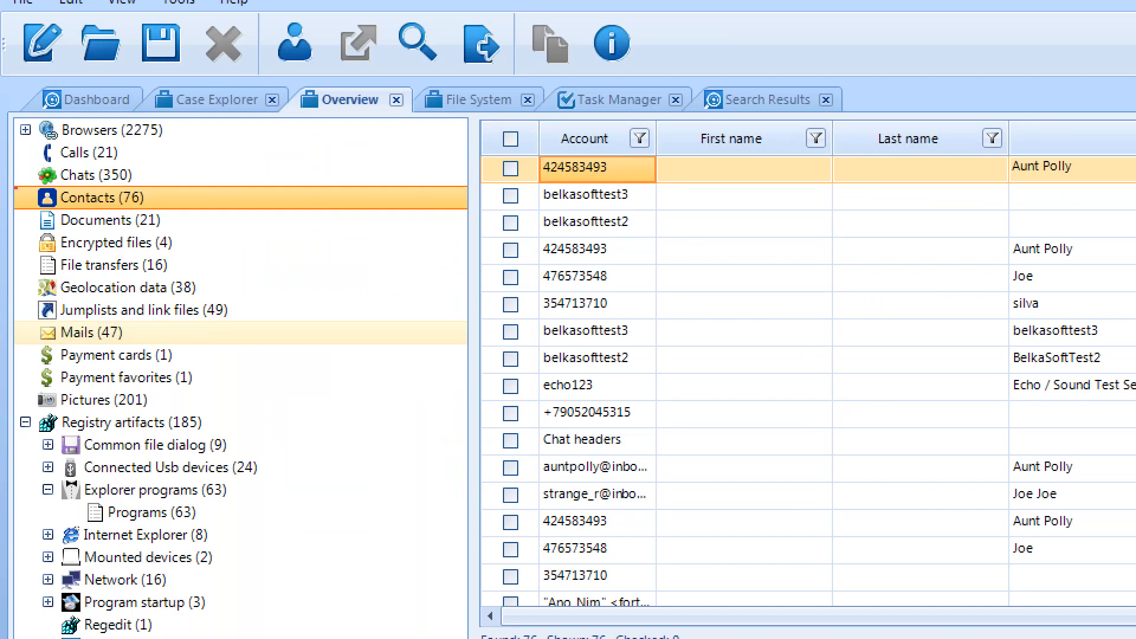
left_click_drag(11, 185, 124, 211)
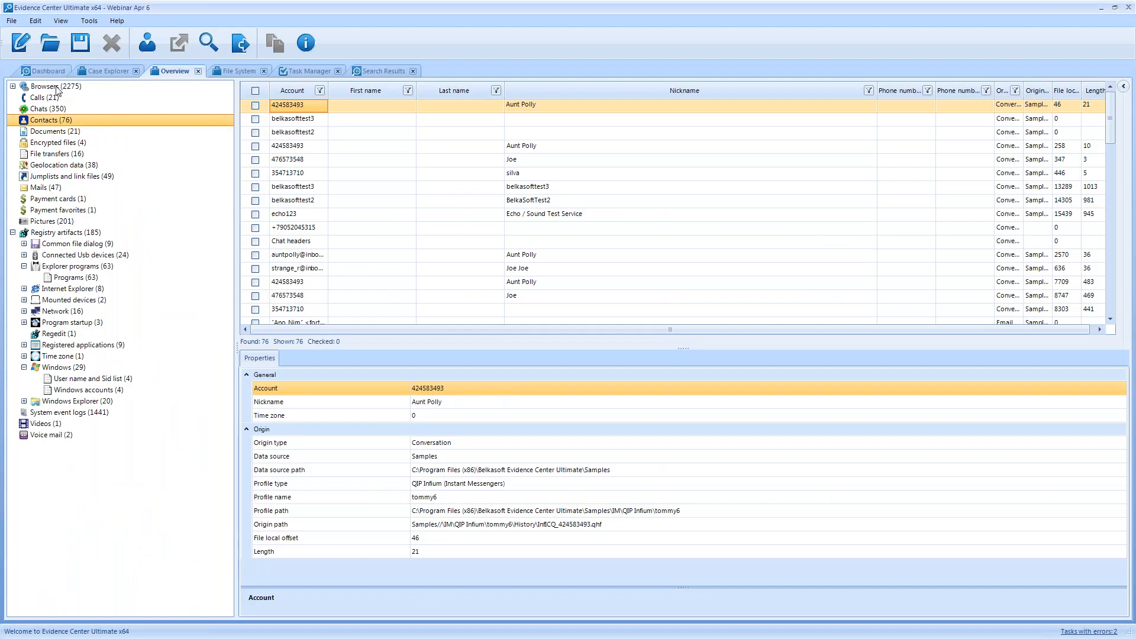
left_click(78, 113)
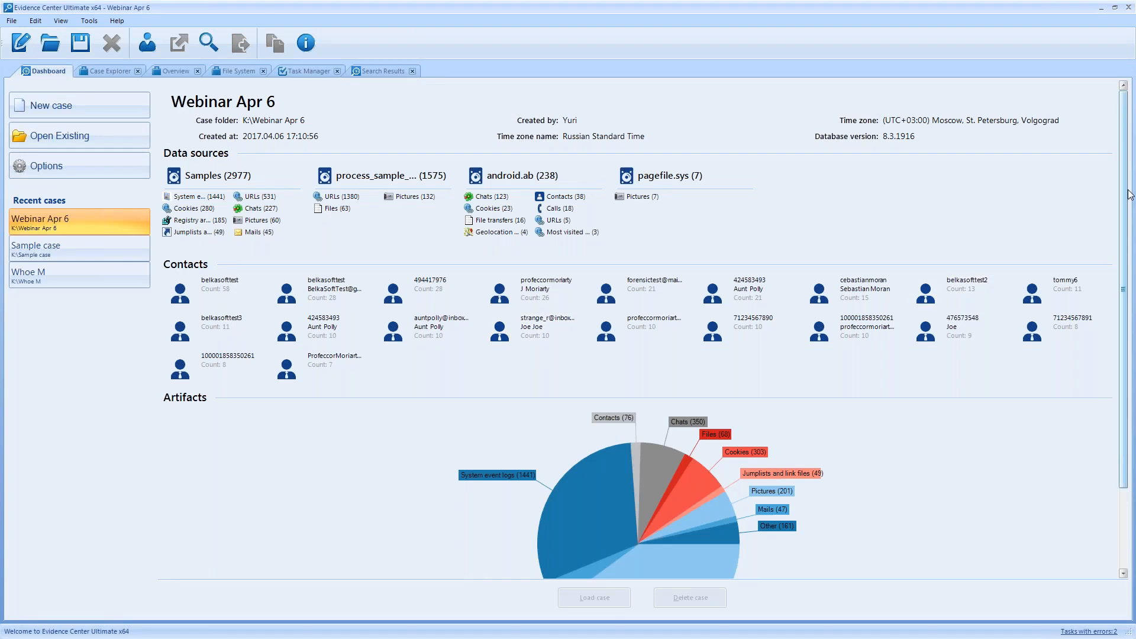
left_click_drag(1123, 219, 1124, 314)
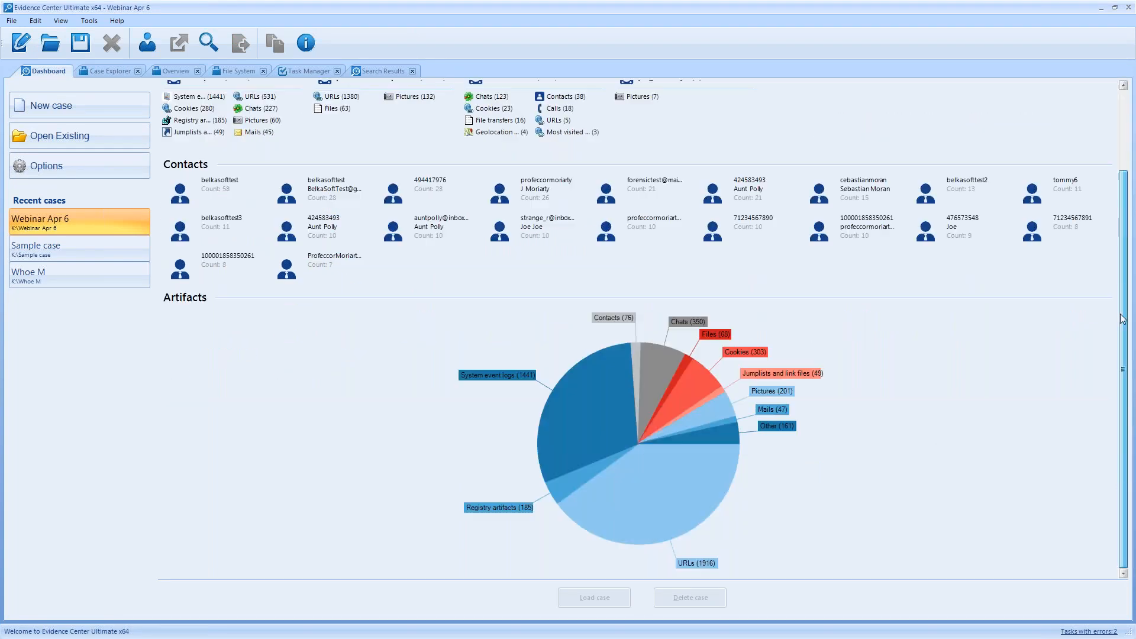
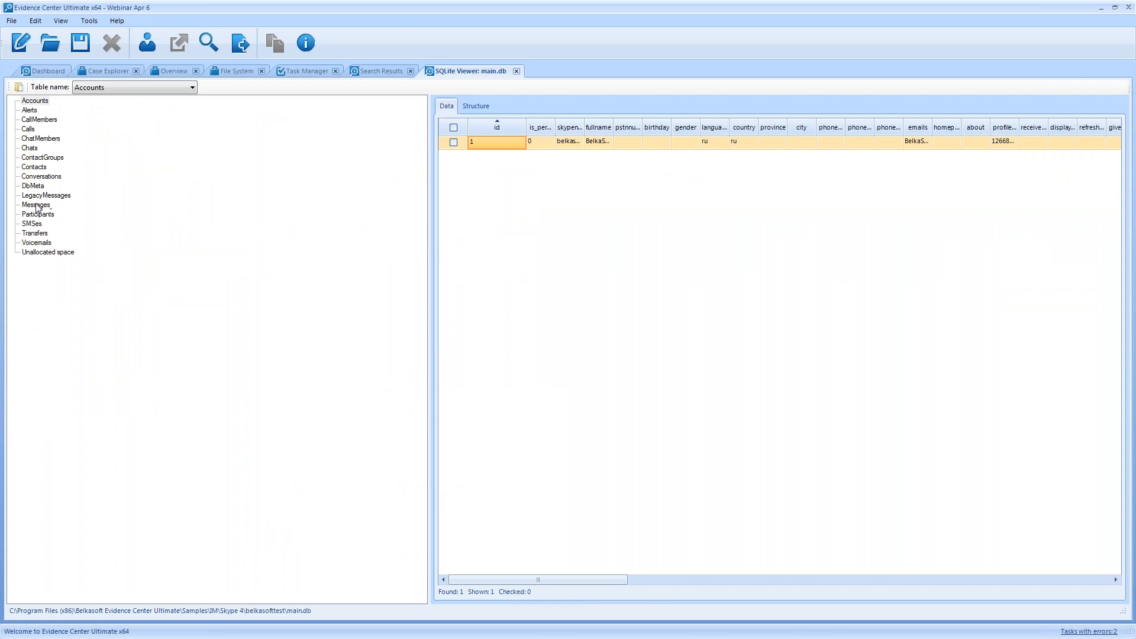
Show the Messages table of main.db in the standalone SQLite viewer and in the case explorer's embedded SQLite view.
left_click(36, 205)
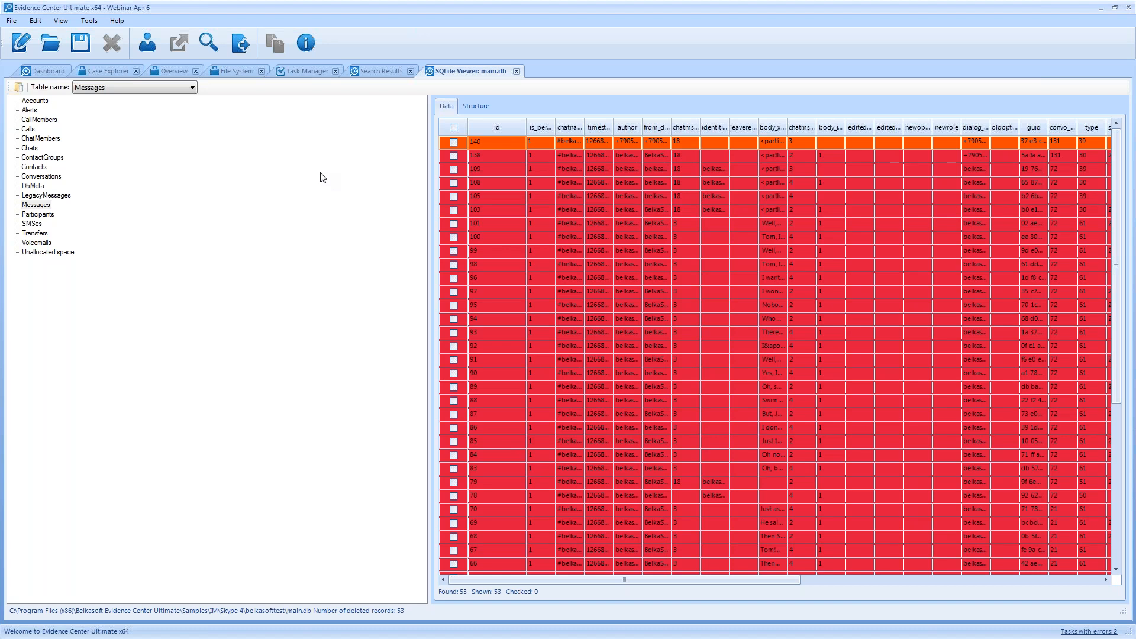
left_click(117, 73)
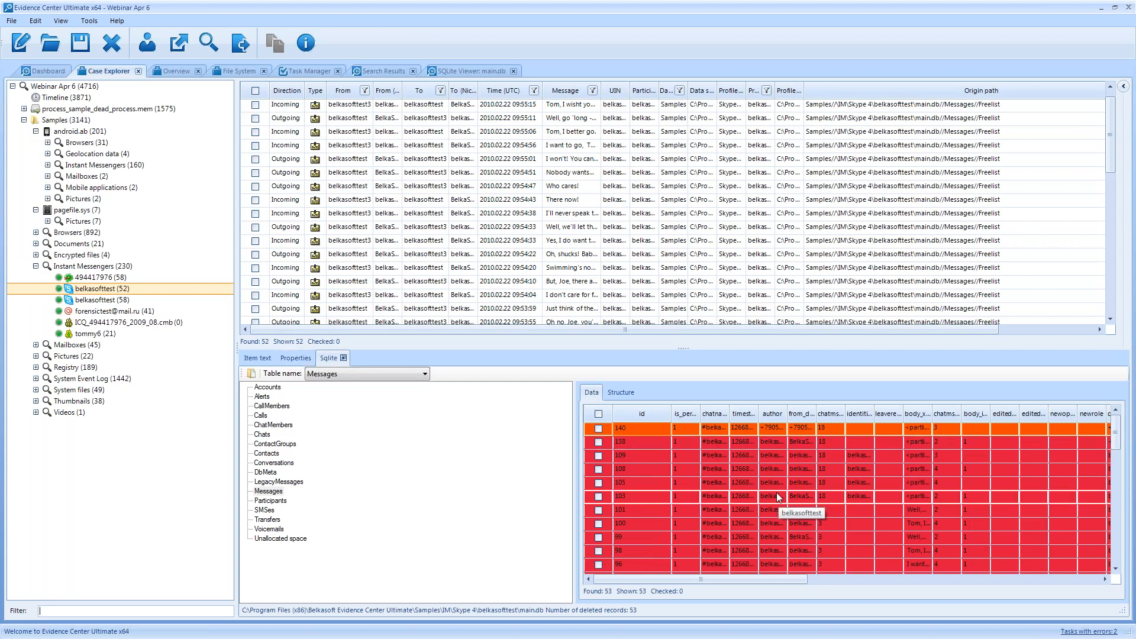
left_click(269, 491)
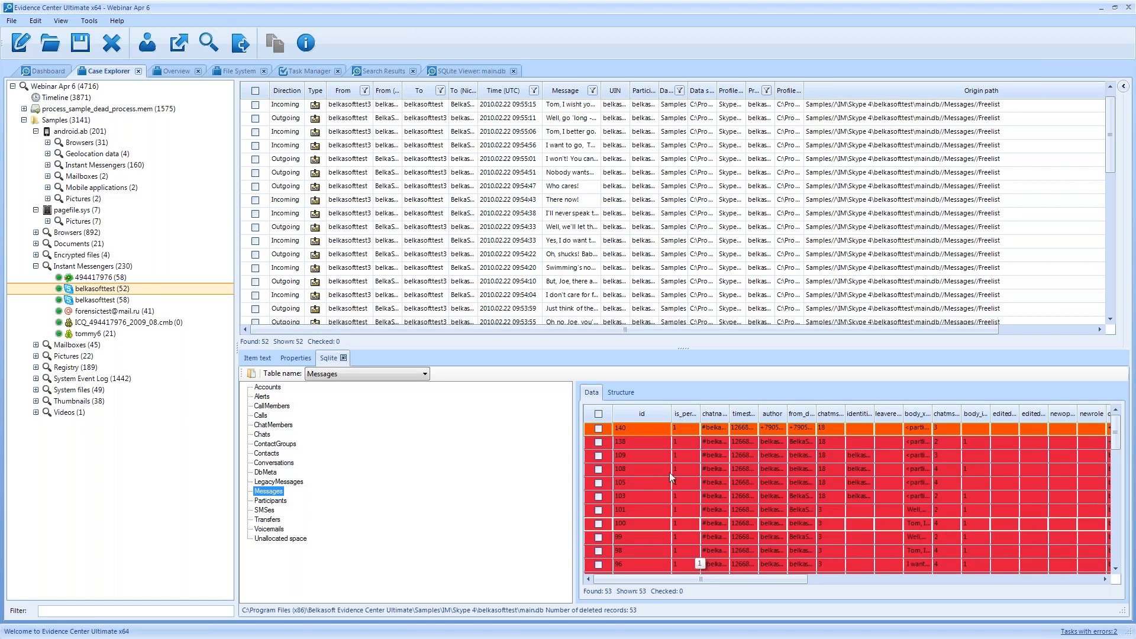
Examine the properties of the Skype message "Who cares!", including its data source, profile type, profile name and profile path.
left_click(356, 187)
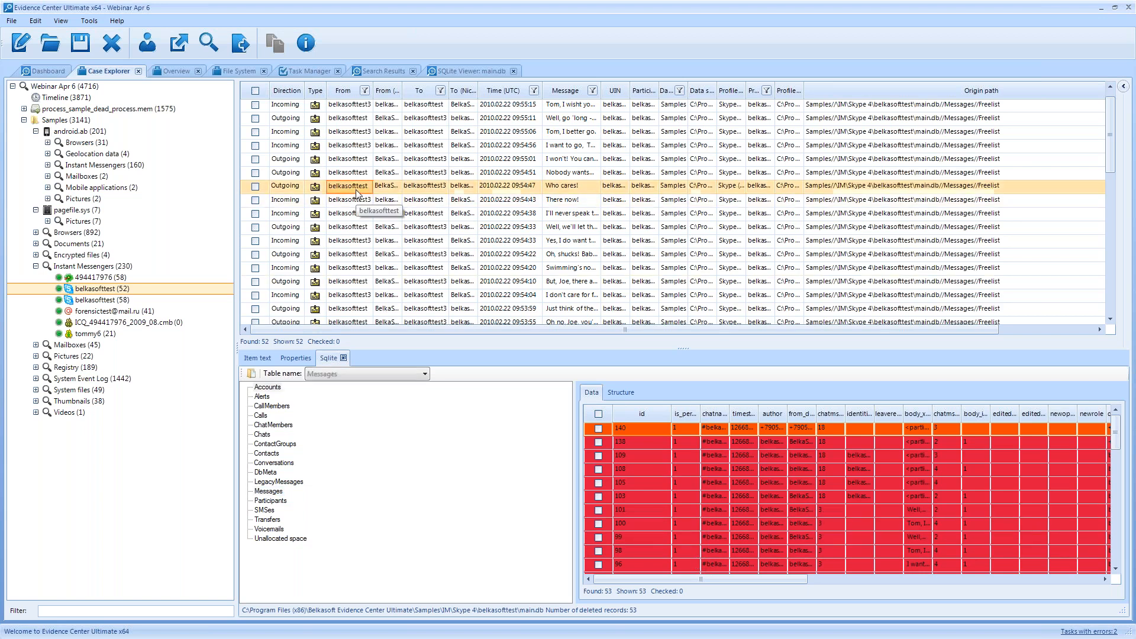
left_click(294, 359)
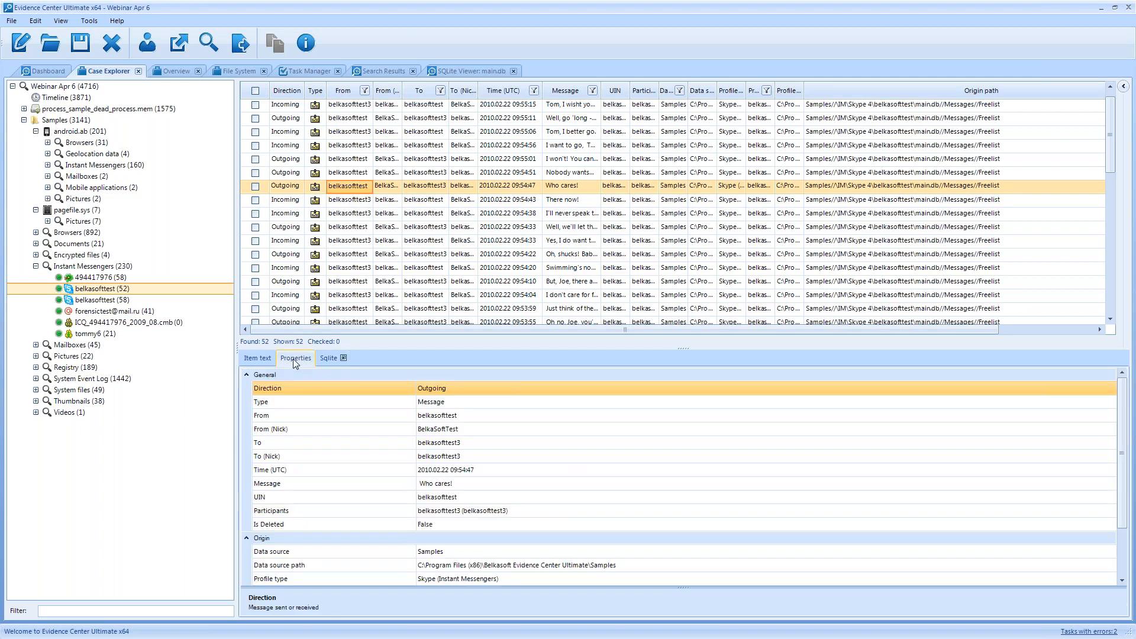
left_click_drag(1126, 429, 1126, 487)
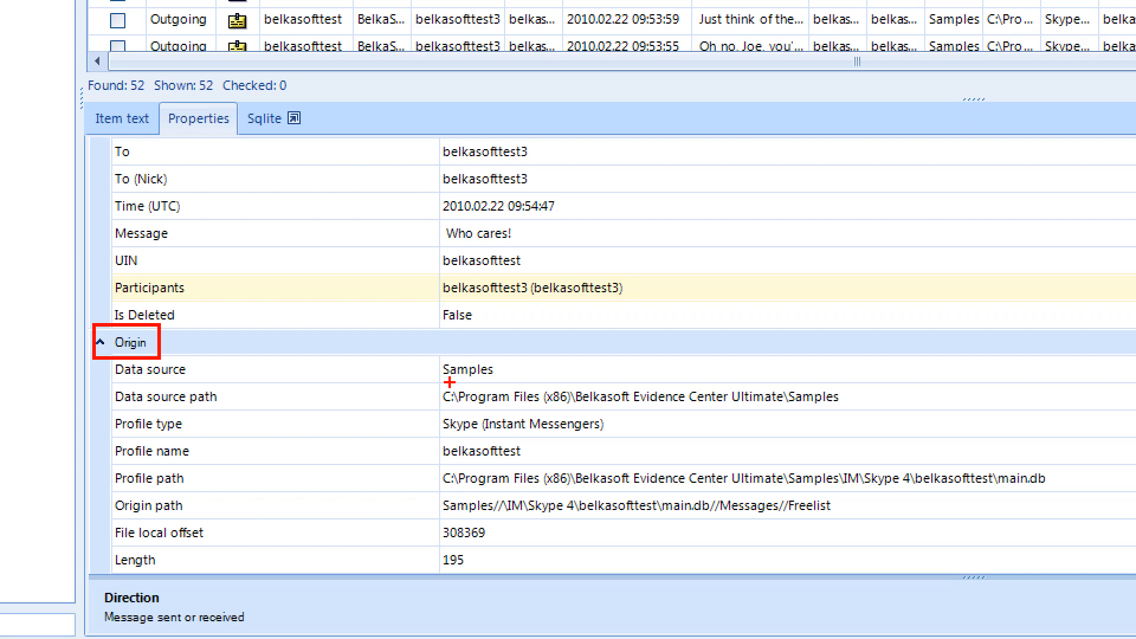
mouse_move(449, 381)
left_mouse_down()
mouse_move(504, 402)
mouse_move(567, 352)
mouse_move(457, 362)
left_mouse_up()
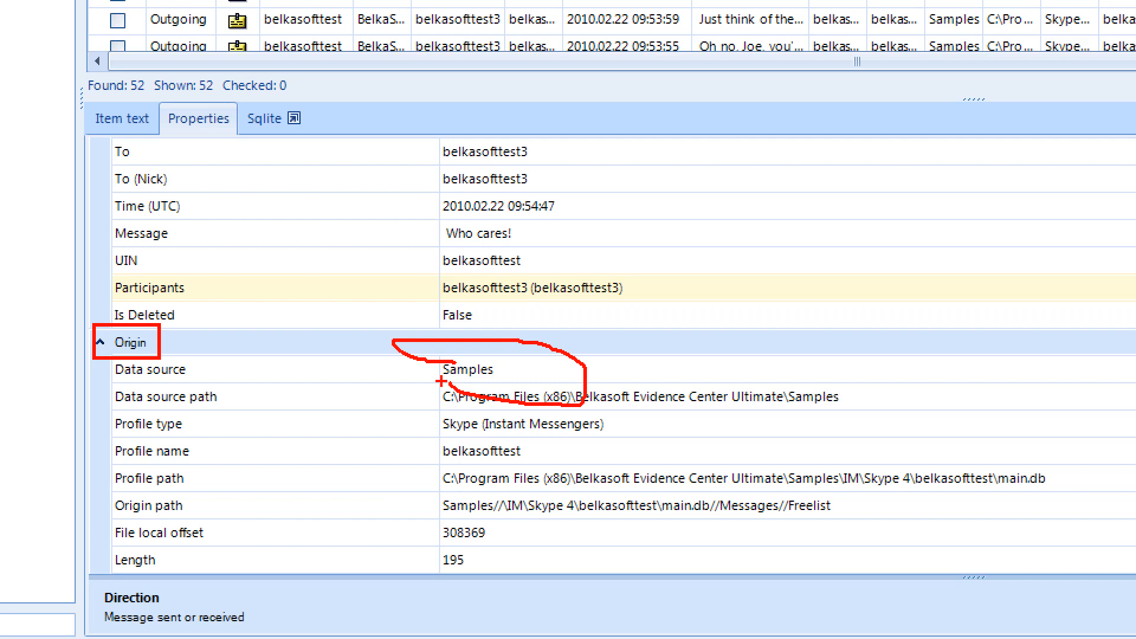
mouse_move(422, 382)
left_mouse_down()
mouse_move(451, 393)
mouse_move(850, 395)
mouse_move(899, 407)
left_mouse_up()
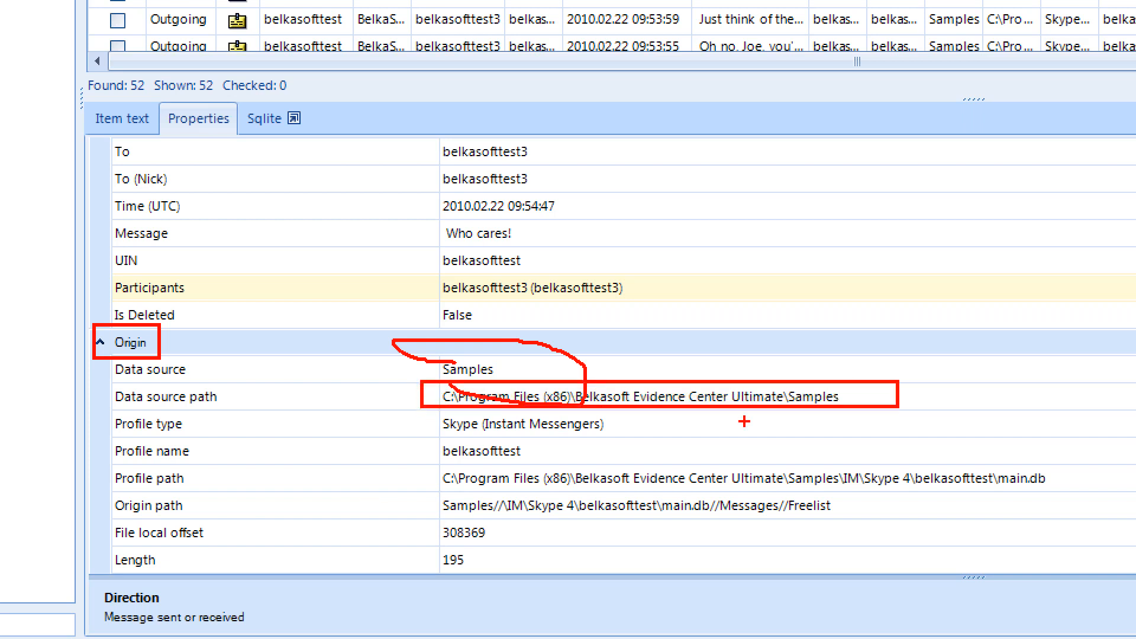
left_click_drag(463, 436, 518, 440)
left_click_drag(461, 463, 504, 464)
left_click_drag(438, 470, 1071, 495)
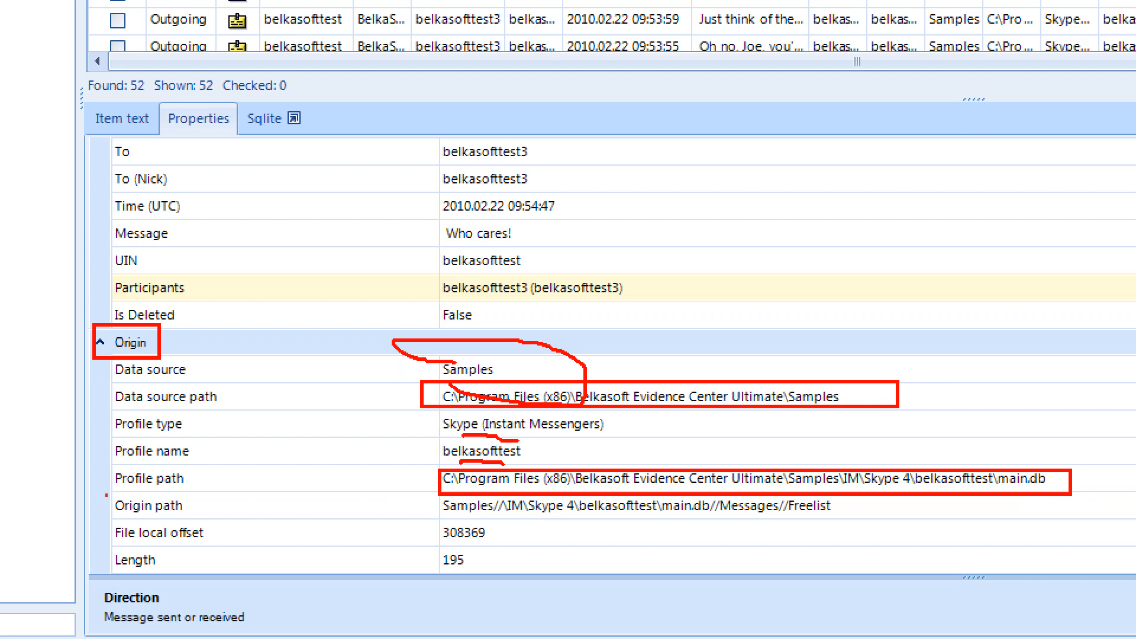
Examine the message's origin path down to the Messages table and Freelist, together with its length.
left_click_drag(106, 495, 205, 521)
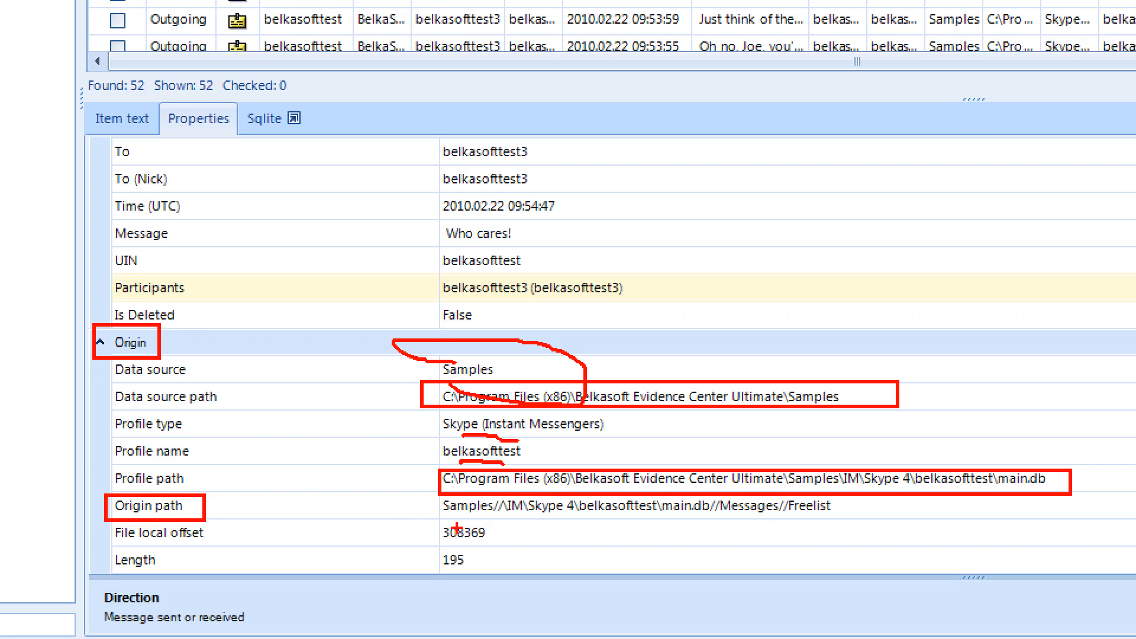
left_click_drag(457, 516, 457, 546)
mouse_move(505, 509)
left_mouse_down()
mouse_move(692, 537)
mouse_move(713, 521)
left_mouse_up()
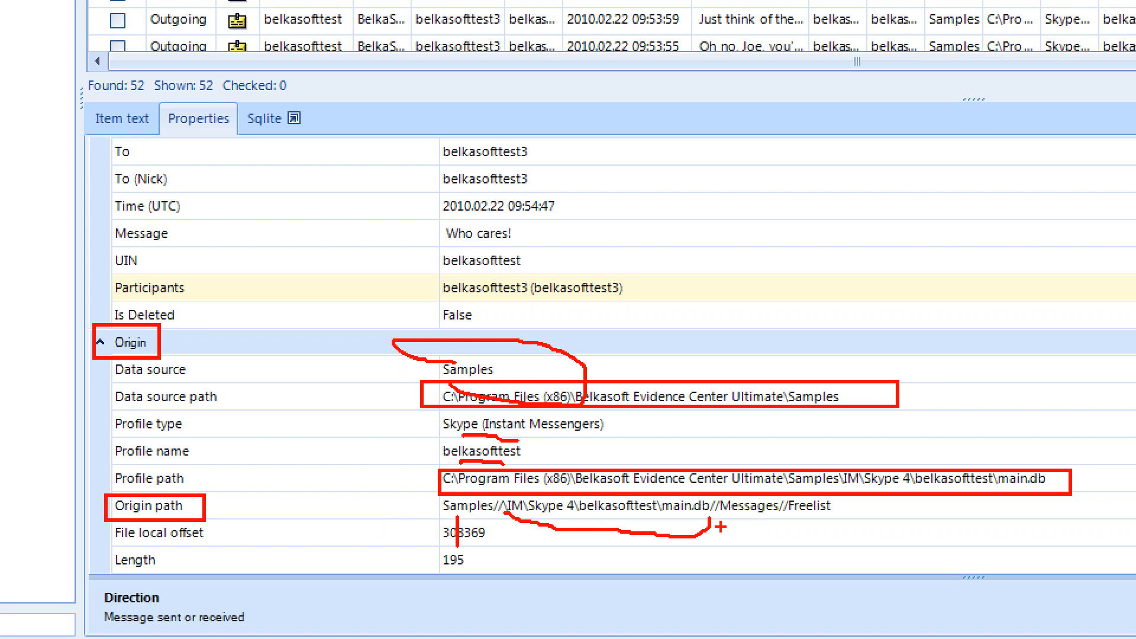
left_click_drag(743, 521, 749, 566)
left_click_drag(813, 519, 812, 562)
mouse_move(172, 557)
left_mouse_down()
mouse_move(214, 566)
mouse_move(223, 555)
mouse_move(106, 516)
mouse_move(129, 575)
mouse_move(204, 573)
left_mouse_up()
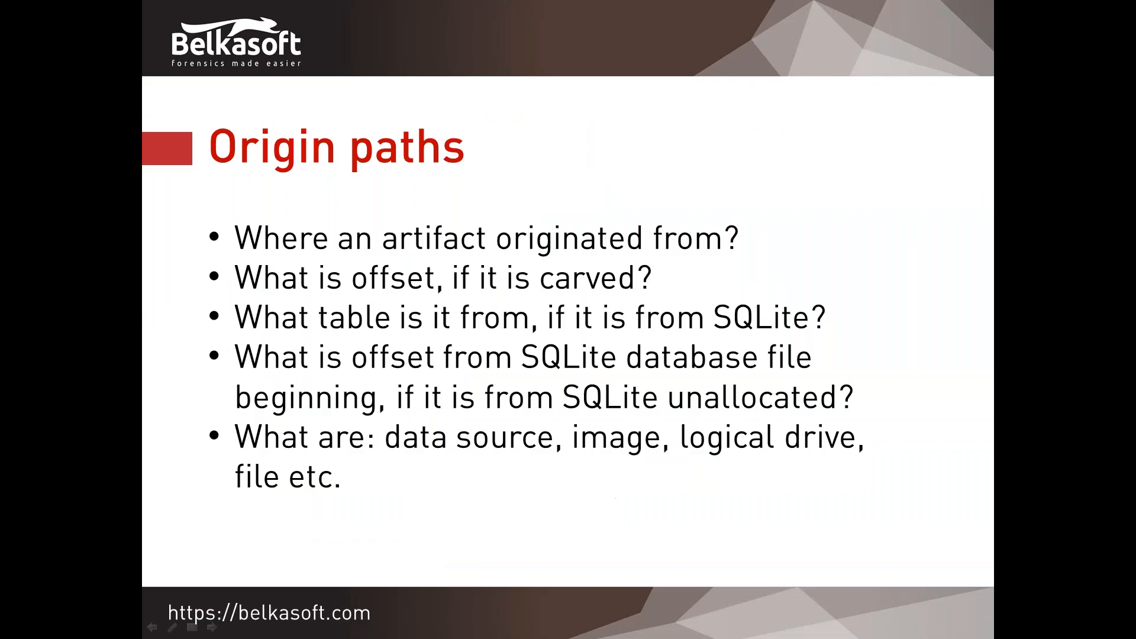
left_click(465, 444)
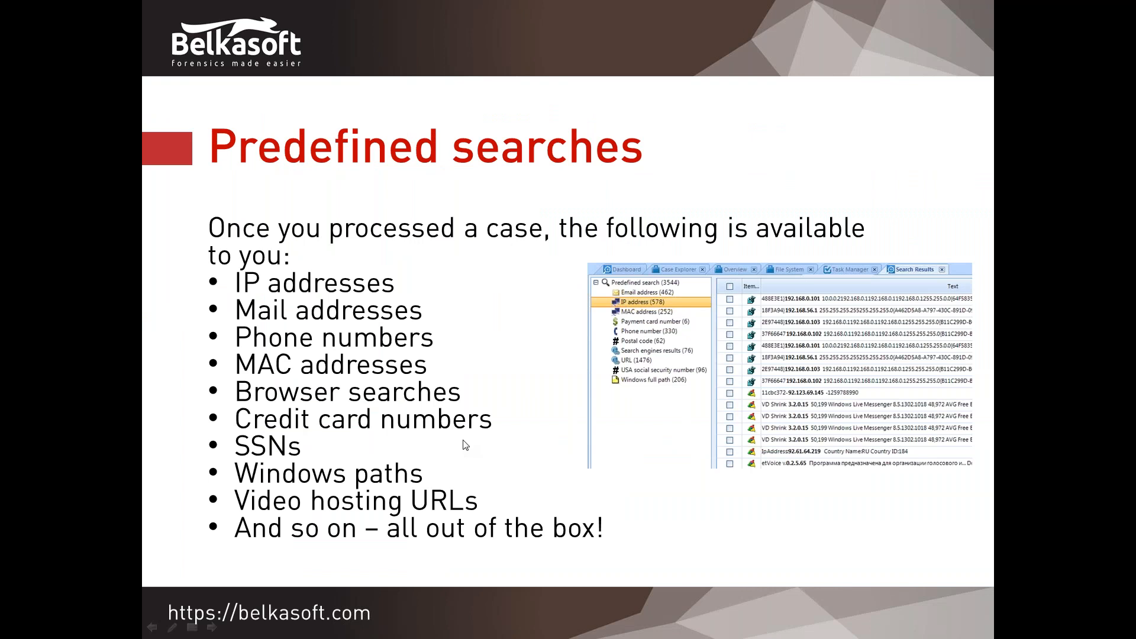
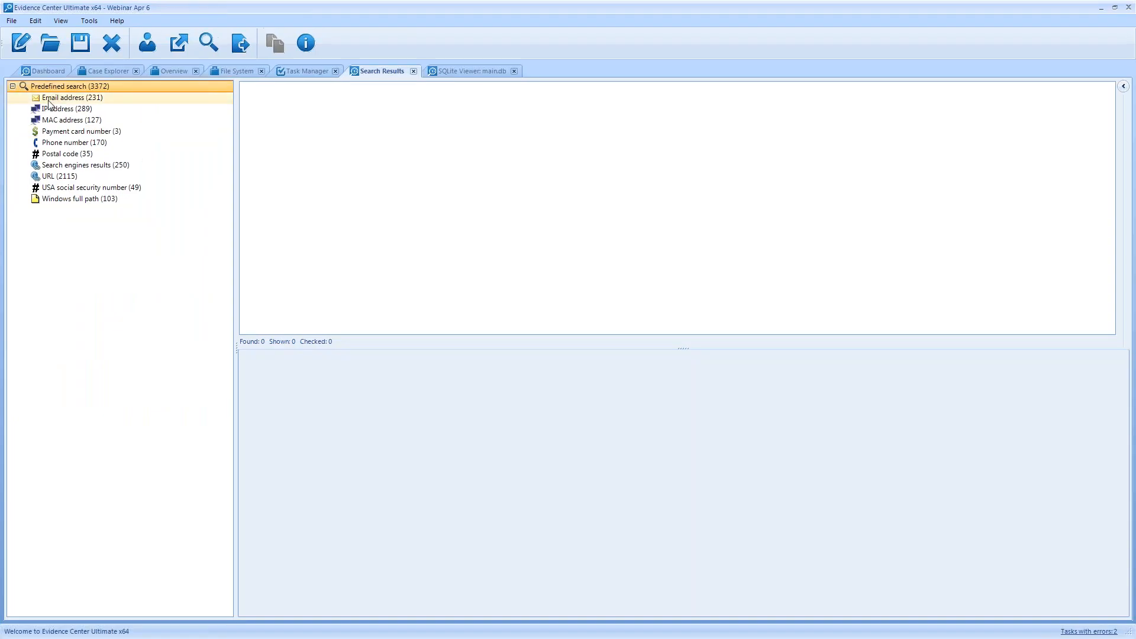
Examine the IP addresses found by the predefined search, viewing the properties of a registry result and the Skype results.
left_click(100, 222)
left_click(50, 111)
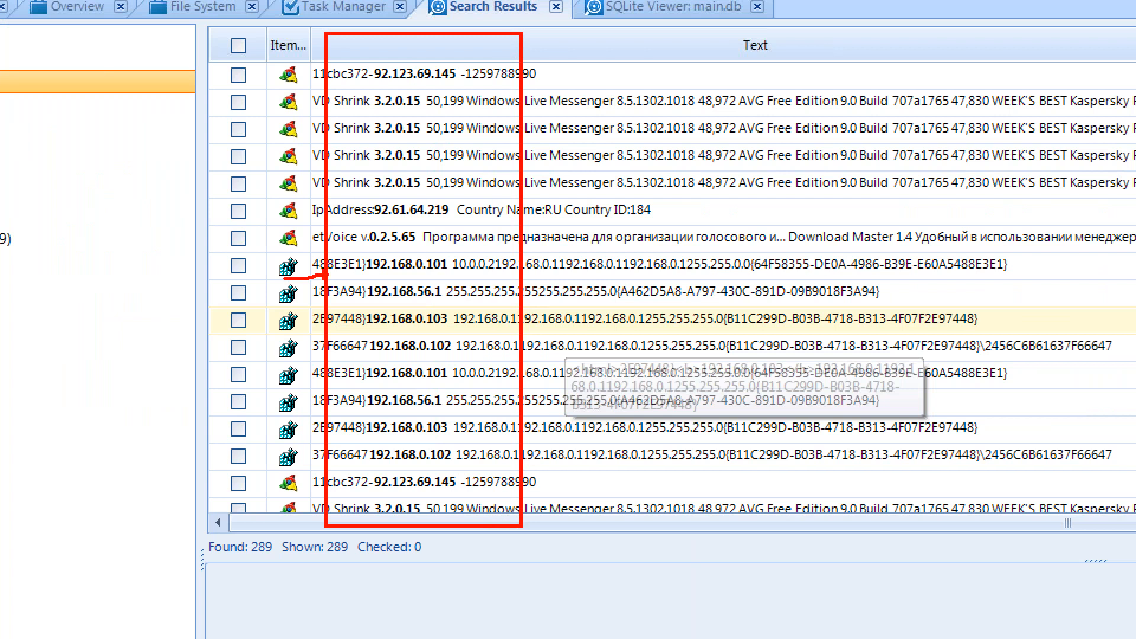
left_click(605, 299)
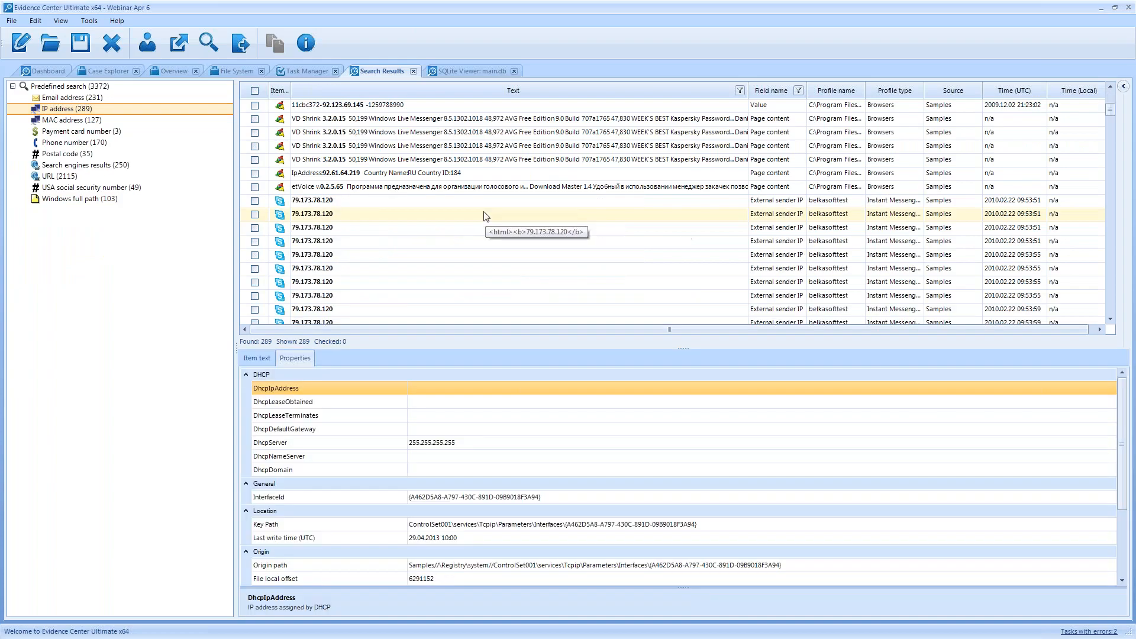
scroll(486, 217, "down", 15)
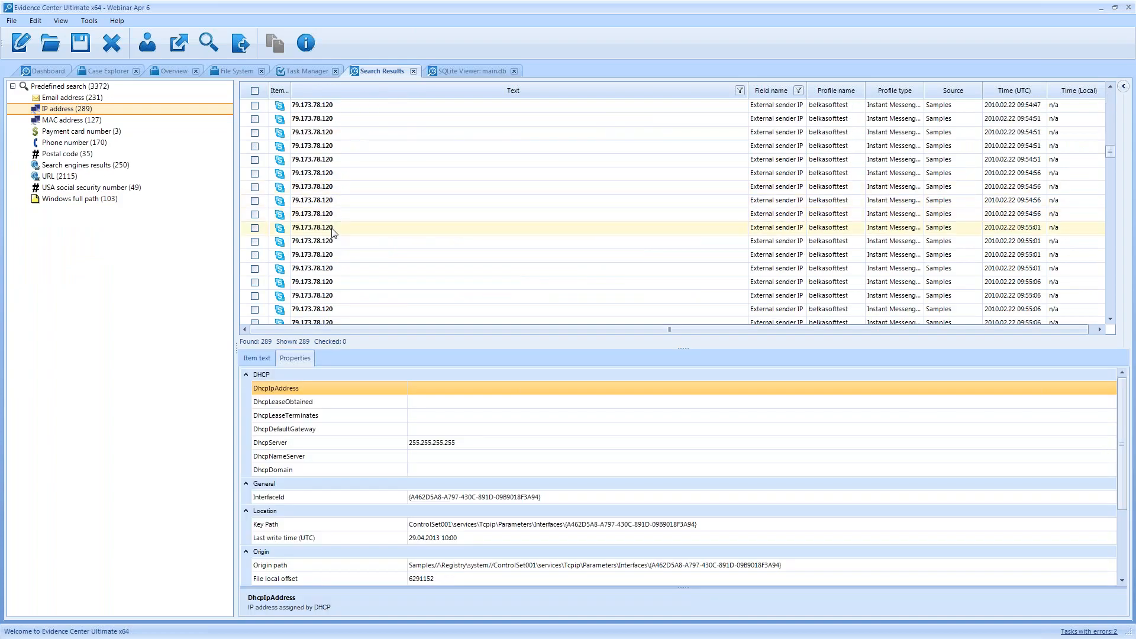
Browse the predefined search results for MAC addresses, URLs and search engine queries.
left_click(56, 121)
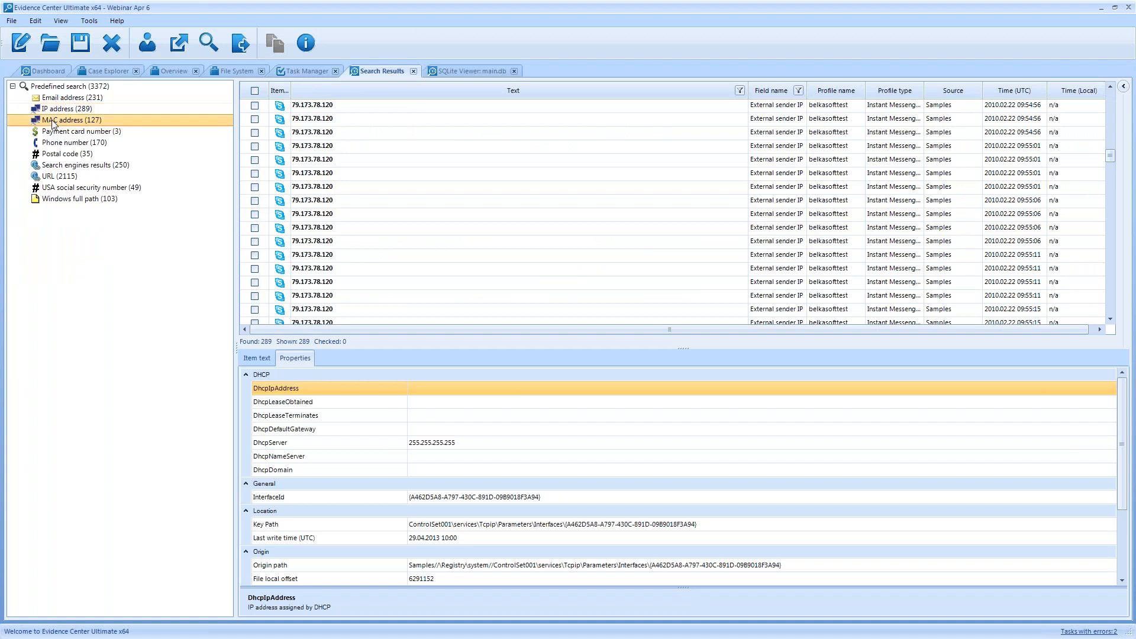
left_click(41, 177)
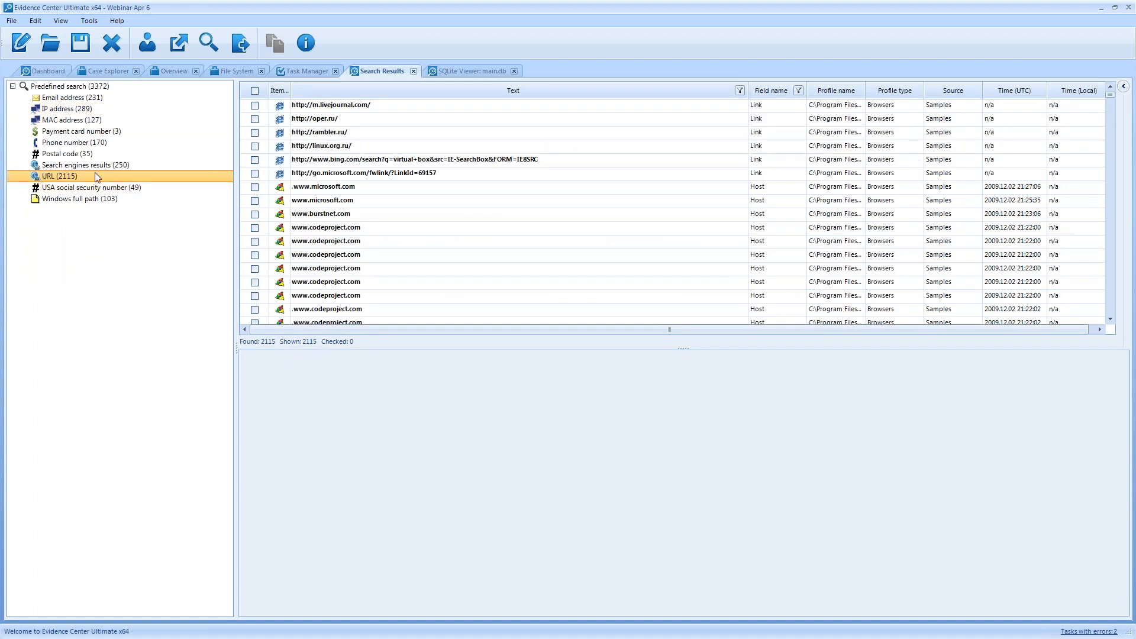
left_click(100, 167)
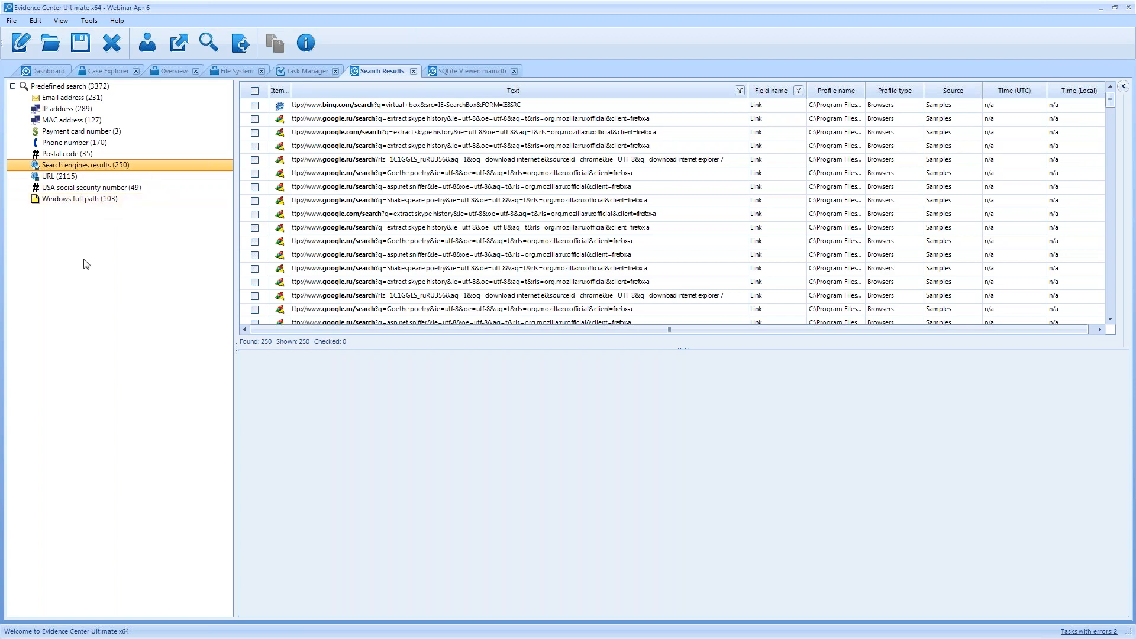
Mark the third to sixth search engine results as checked, and show the actions available for checked items.
left_click(351, 135)
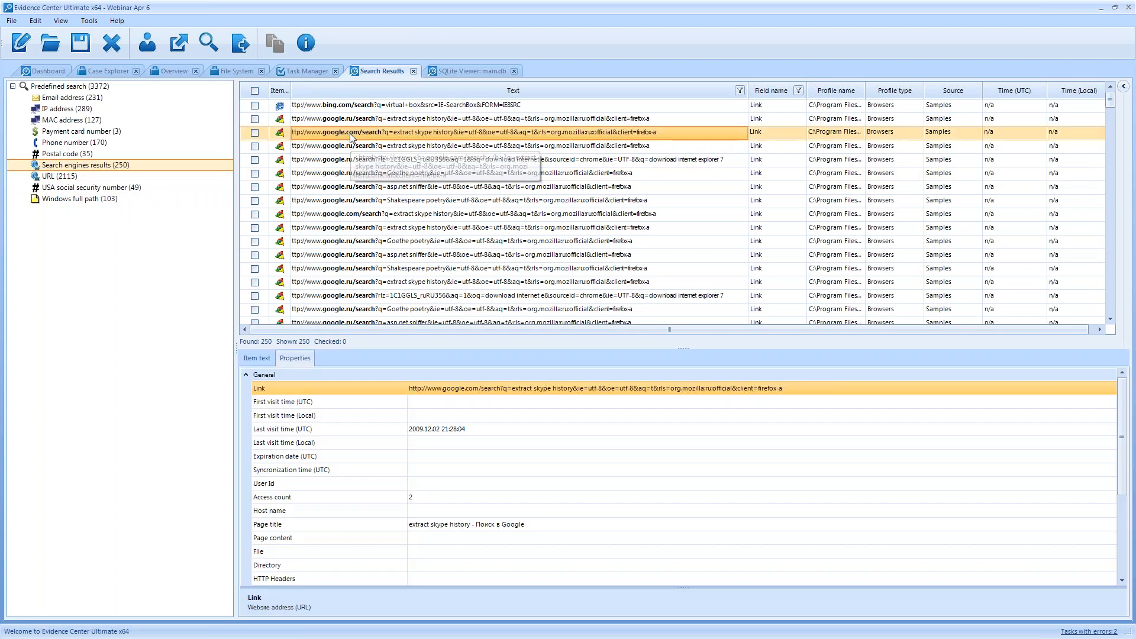
key("space")
key("space")
key("space")
key("space")
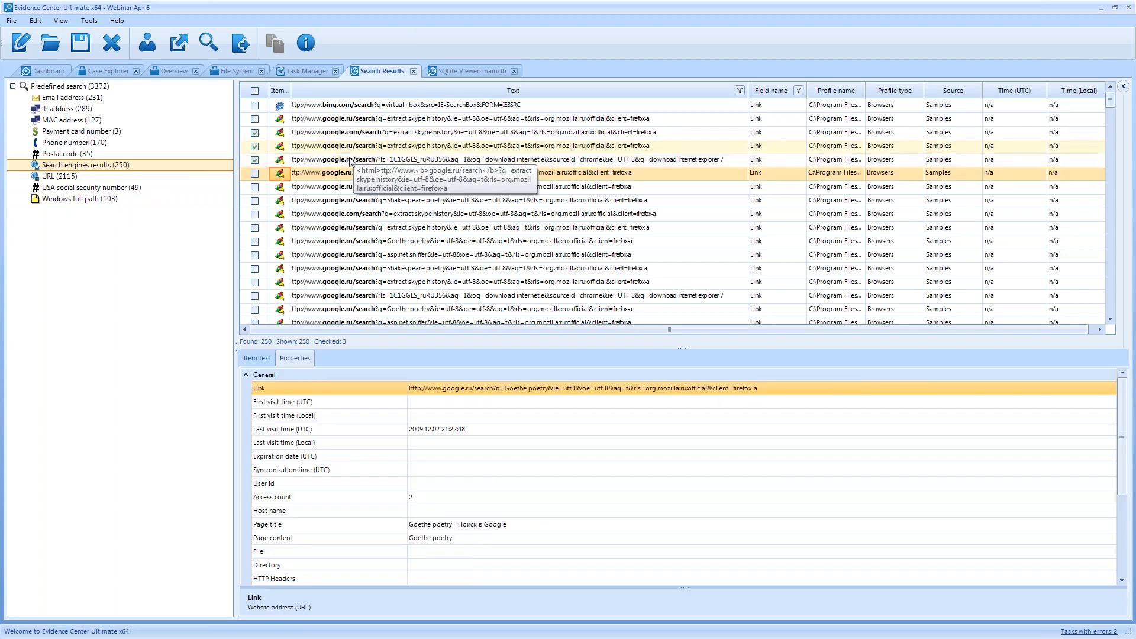
right_click(341, 158)
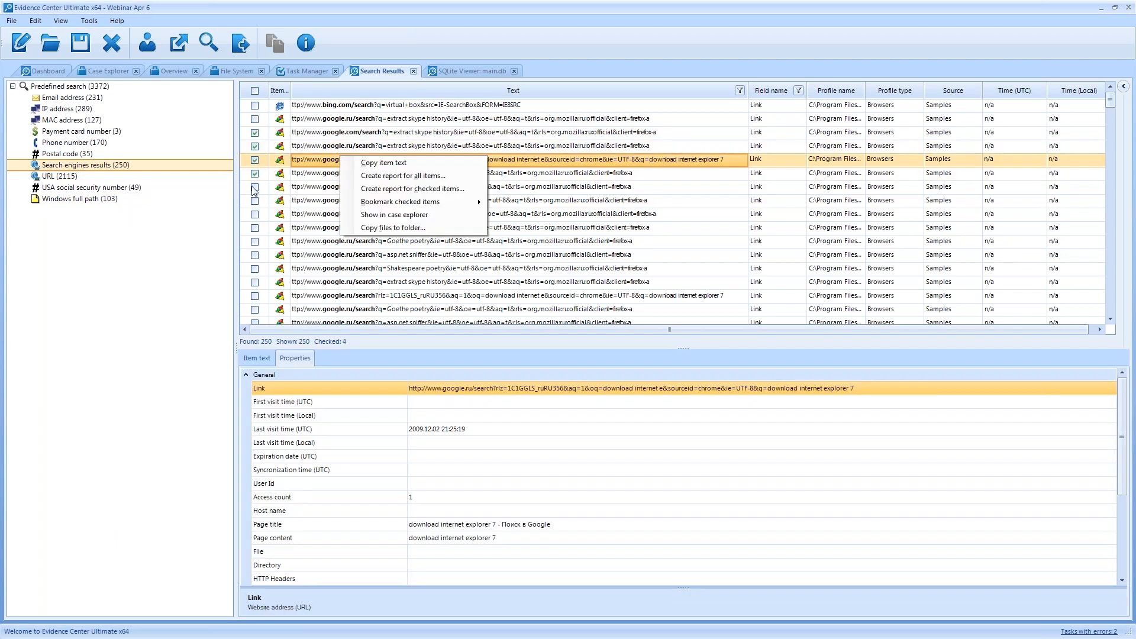
Show the case's analysis tasks and their statuses in the Task Manager.
key("alt+Tab")
key("Right")
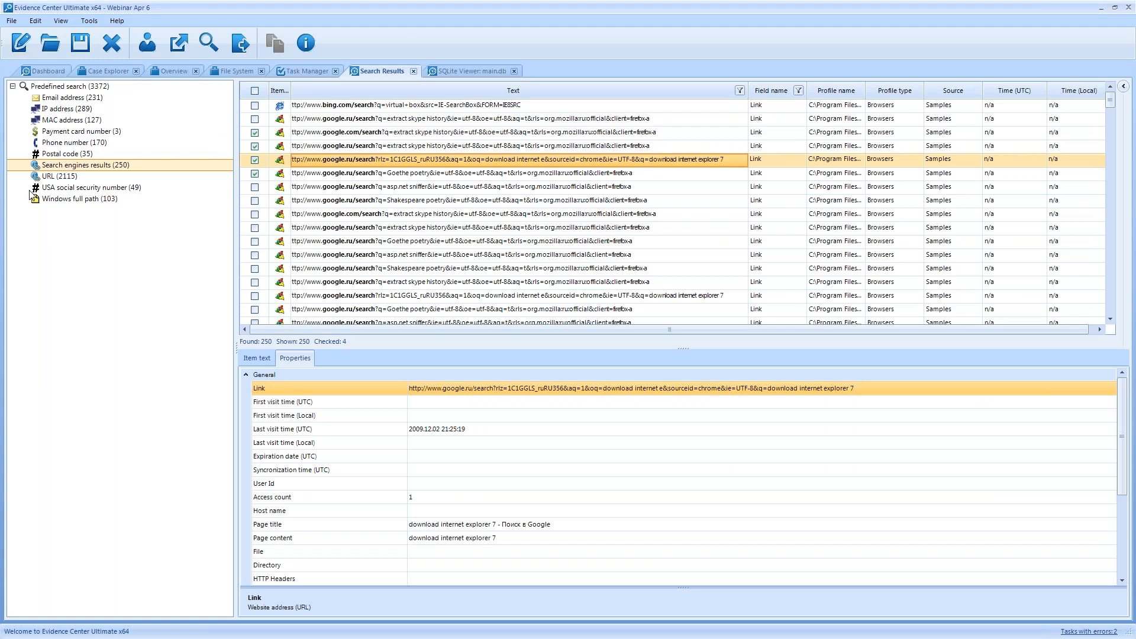
left_click(306, 72)
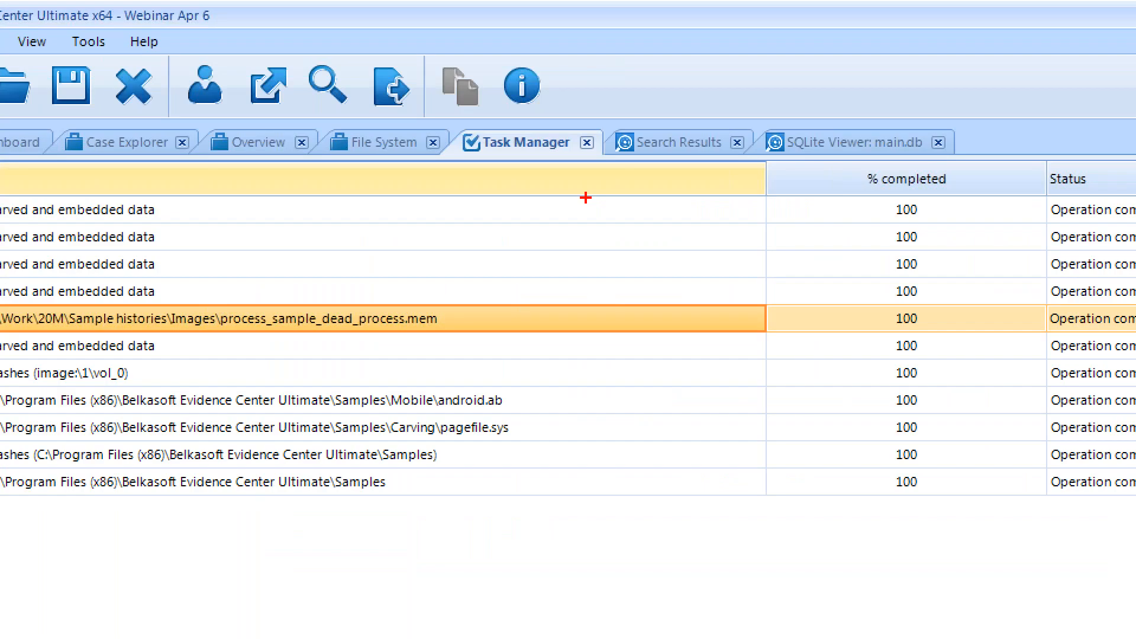
left_click_drag(449, 122, 613, 165)
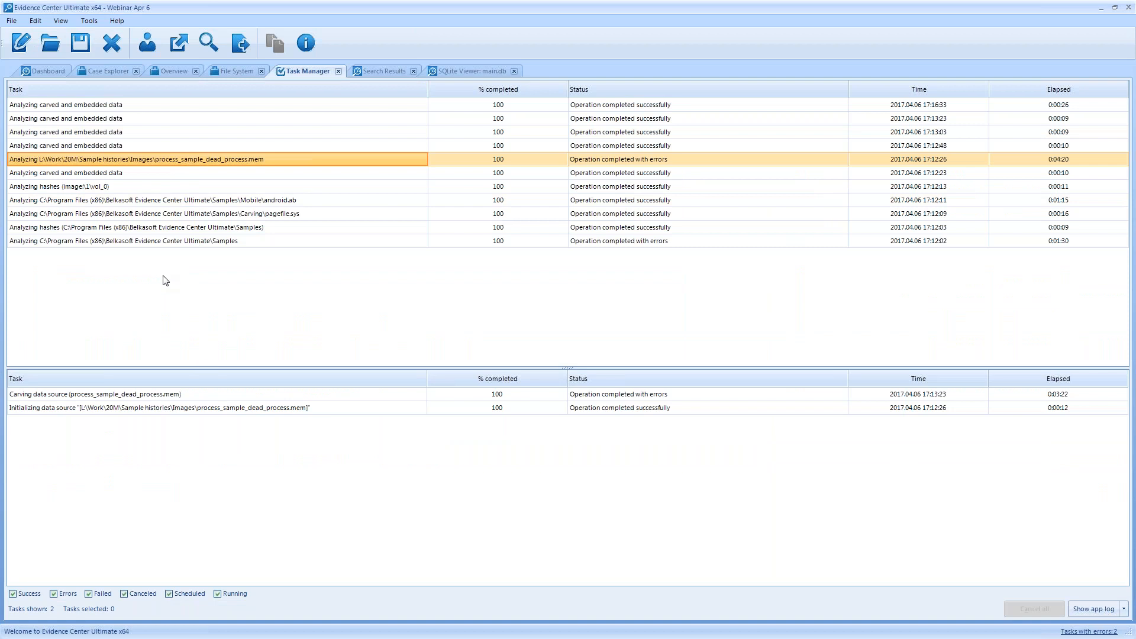
Examine the subtasks of the carved and embedded data analysis tasks and of the Samples folder analysis.
left_click(141, 107)
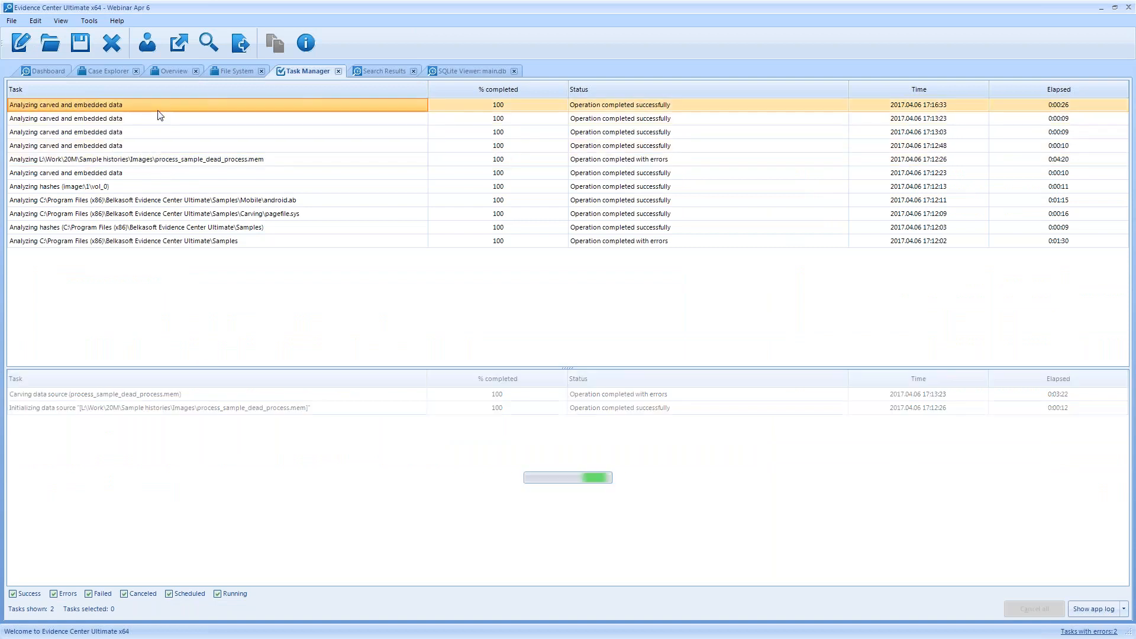
left_click(171, 149)
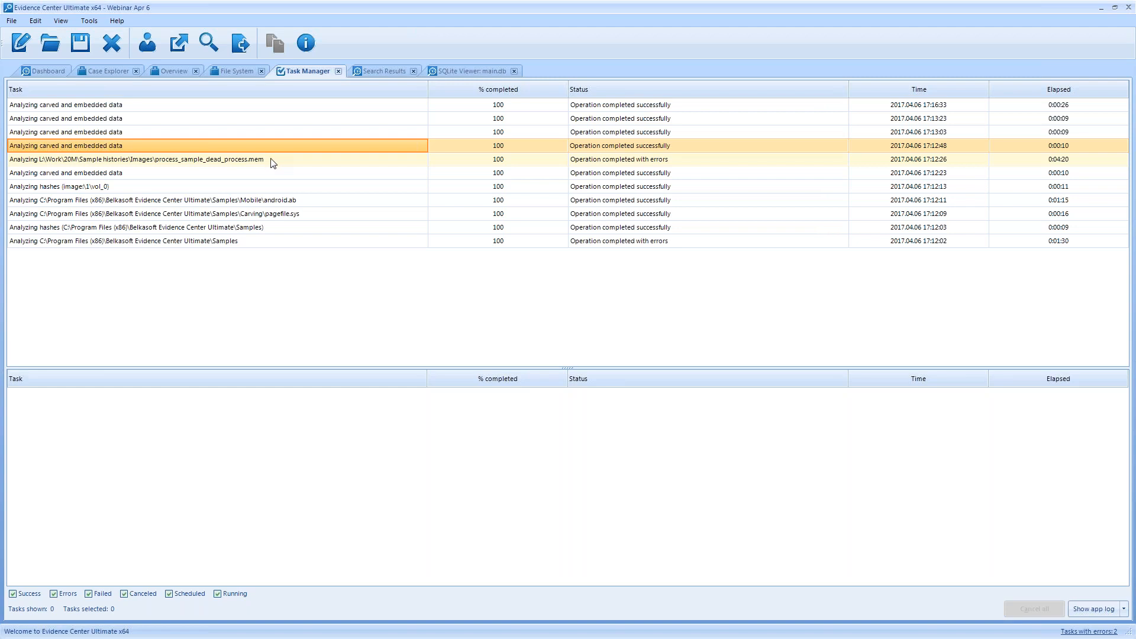
left_click(167, 243)
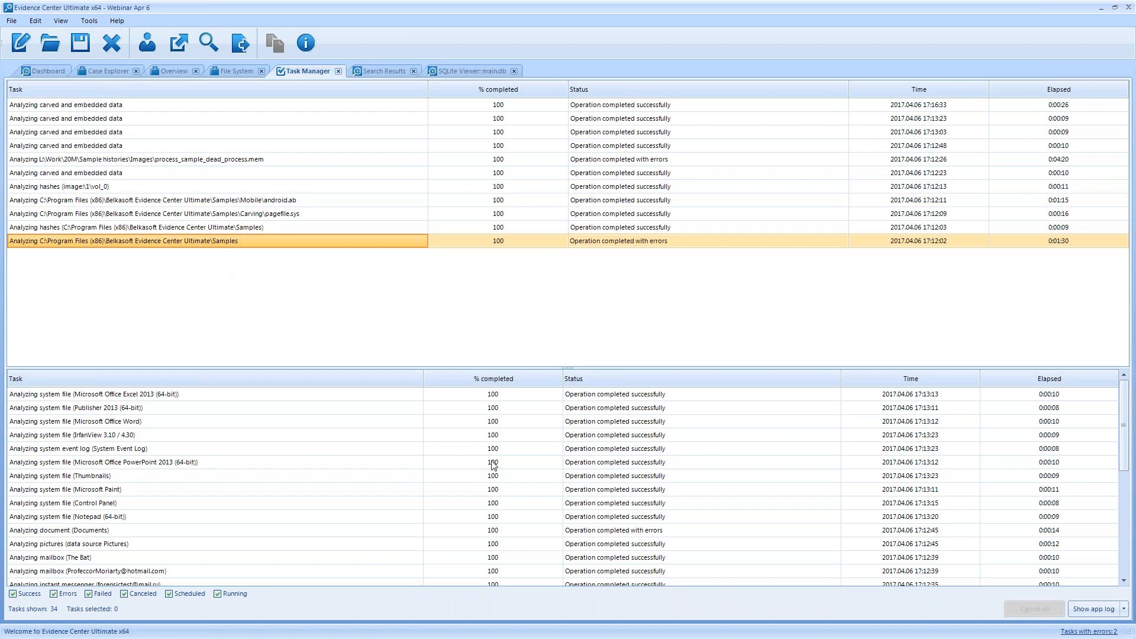
mouse_move(1122, 425)
left_mouse_down()
mouse_move(1127, 536)
mouse_move(1123, 425)
left_mouse_up()
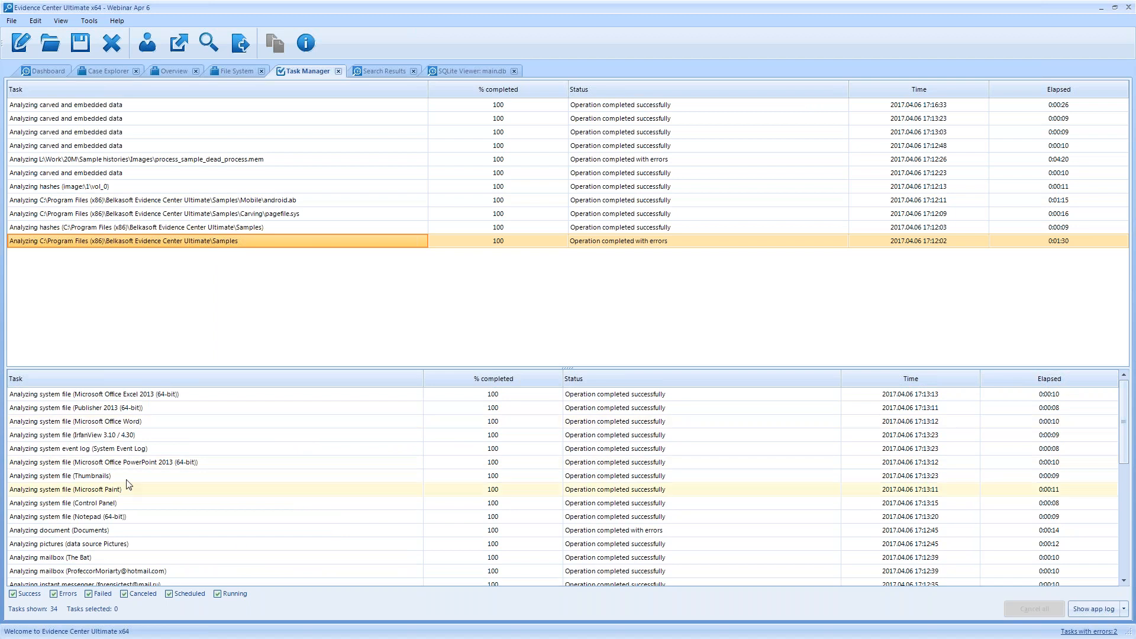
left_click(154, 422)
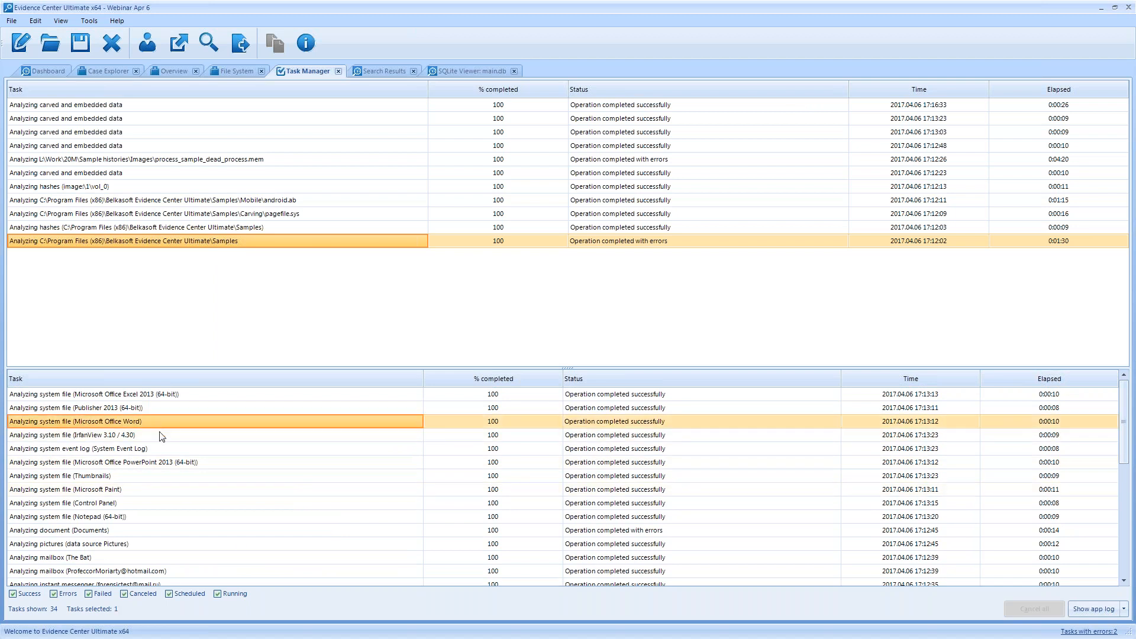
left_click(160, 434)
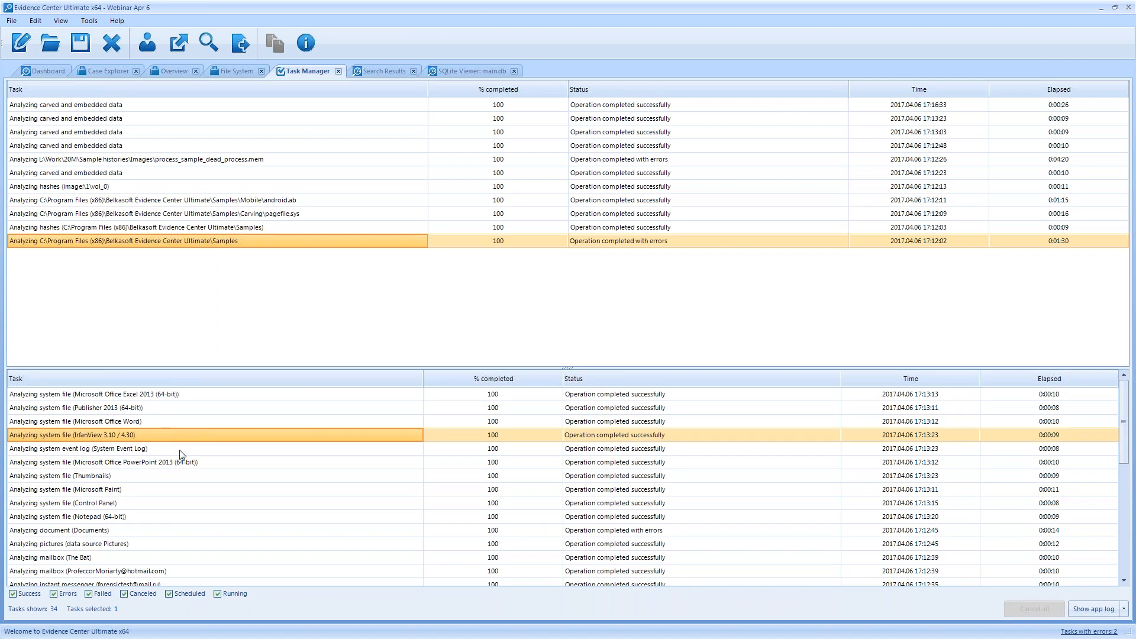
left_click(172, 546)
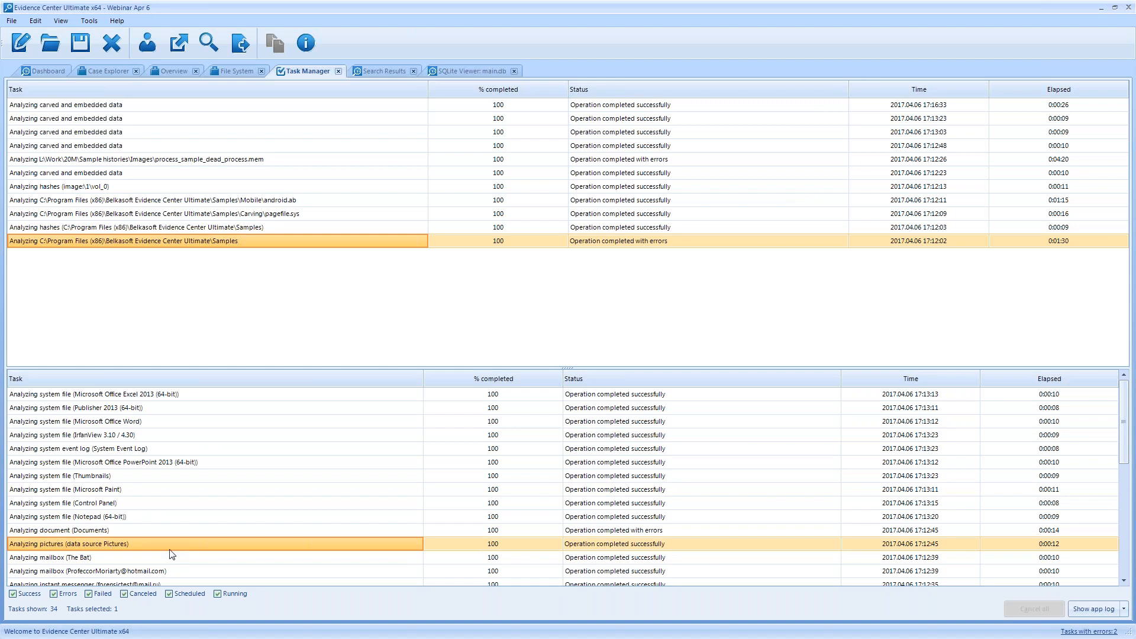
left_click(170, 558)
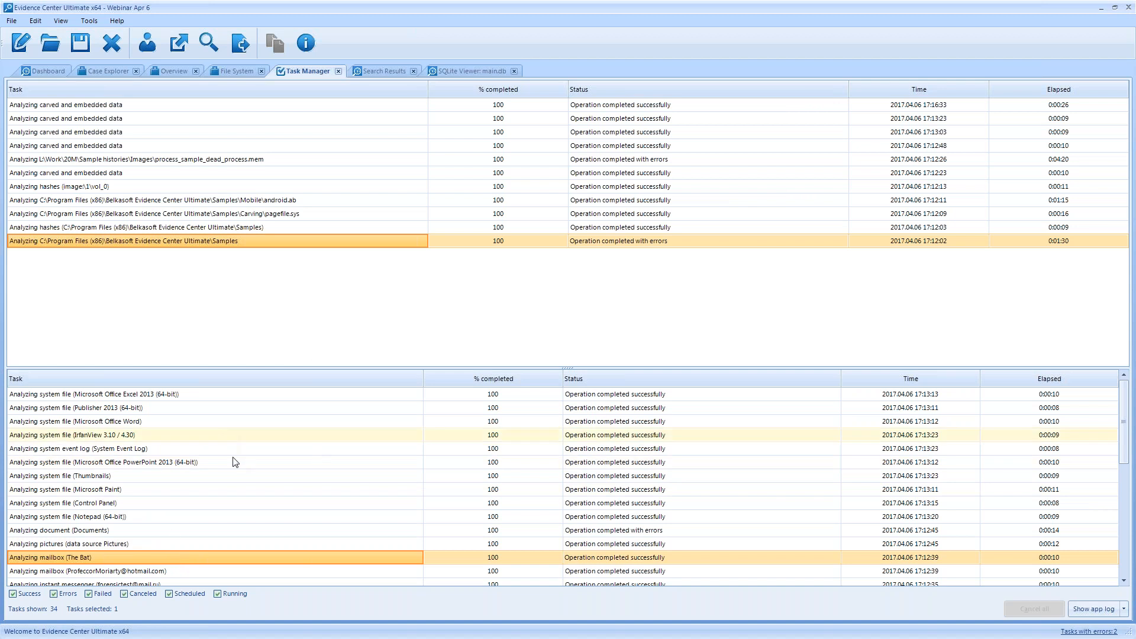
scroll(463, 459, "down", 7)
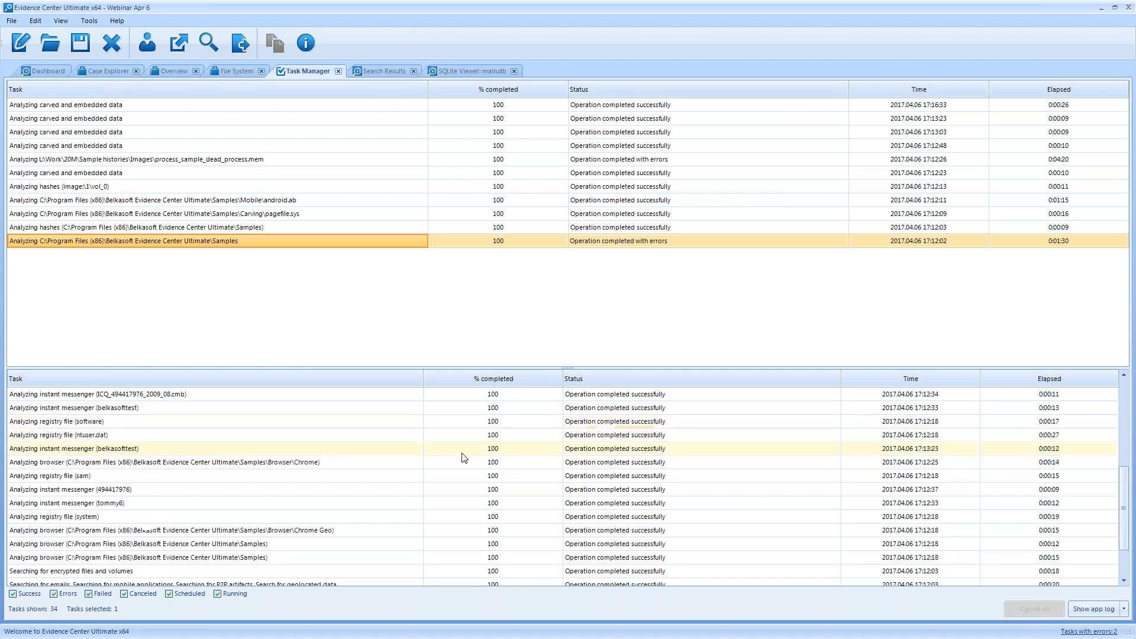
scroll(267, 497, "up", 4)
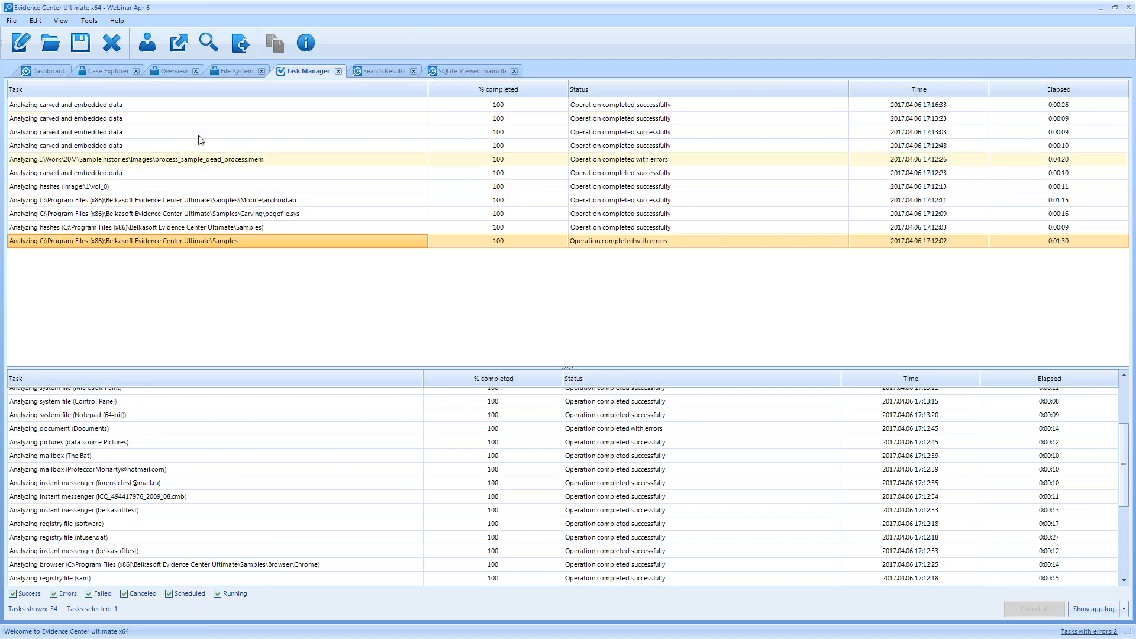
Look through the Samples folder analysis subtasks for one completed with errors, and select the document analysis subtask.
key("Home")
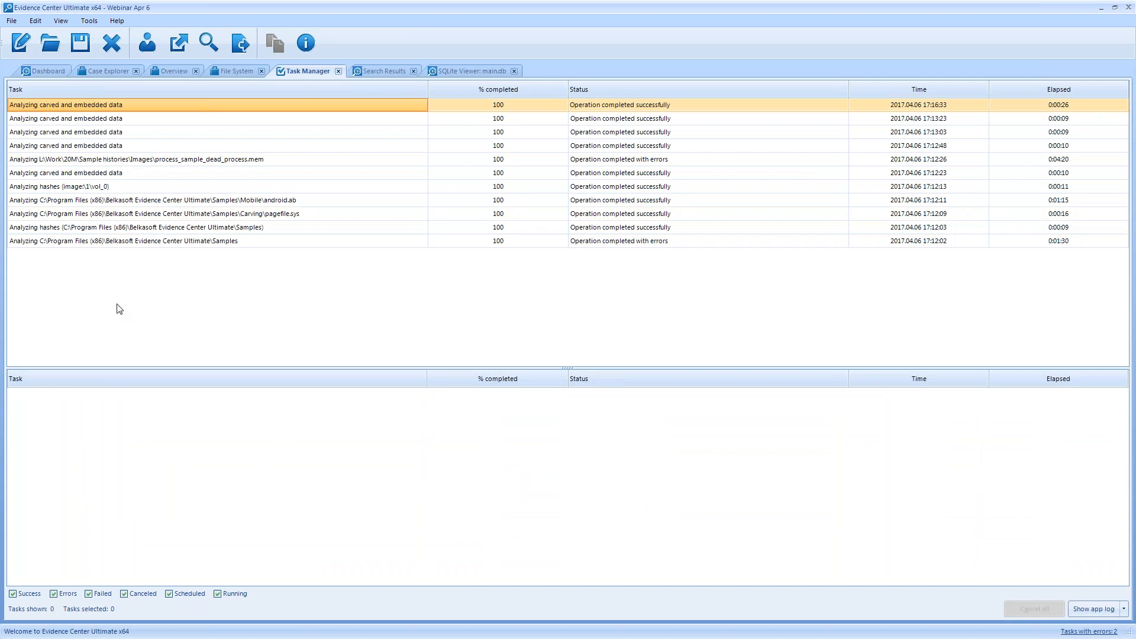
left_click(122, 244)
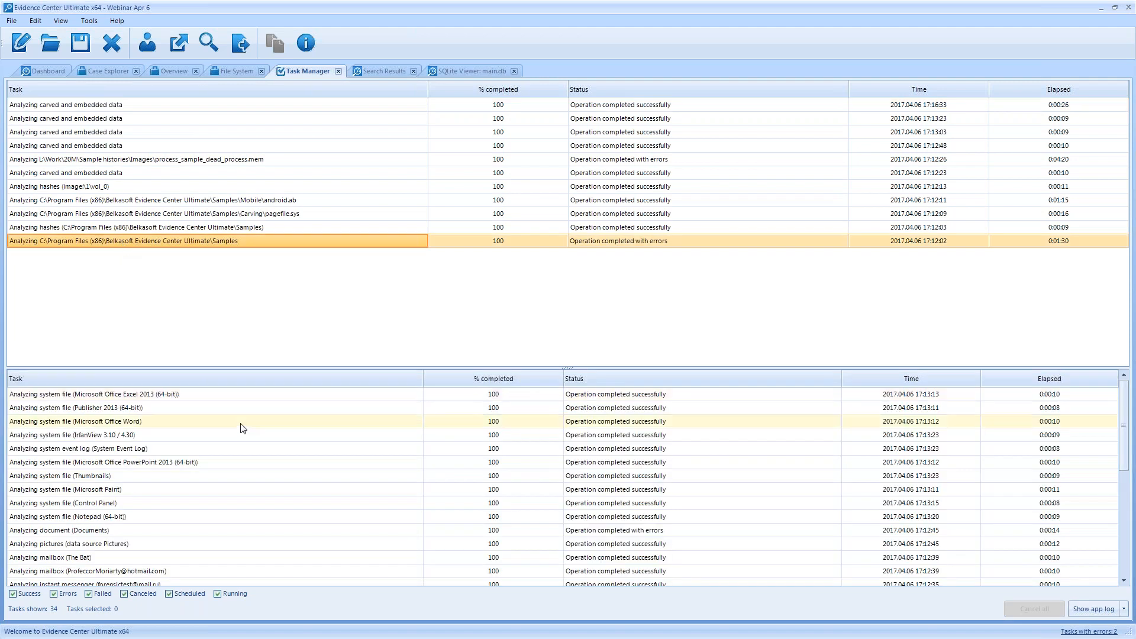
scroll(629, 473, "down", 3)
scroll(627, 476, "down", 3)
scroll(627, 476, "up", 4)
left_click(628, 462)
scroll(637, 485, "up", 1)
scroll(644, 500, "down", 2)
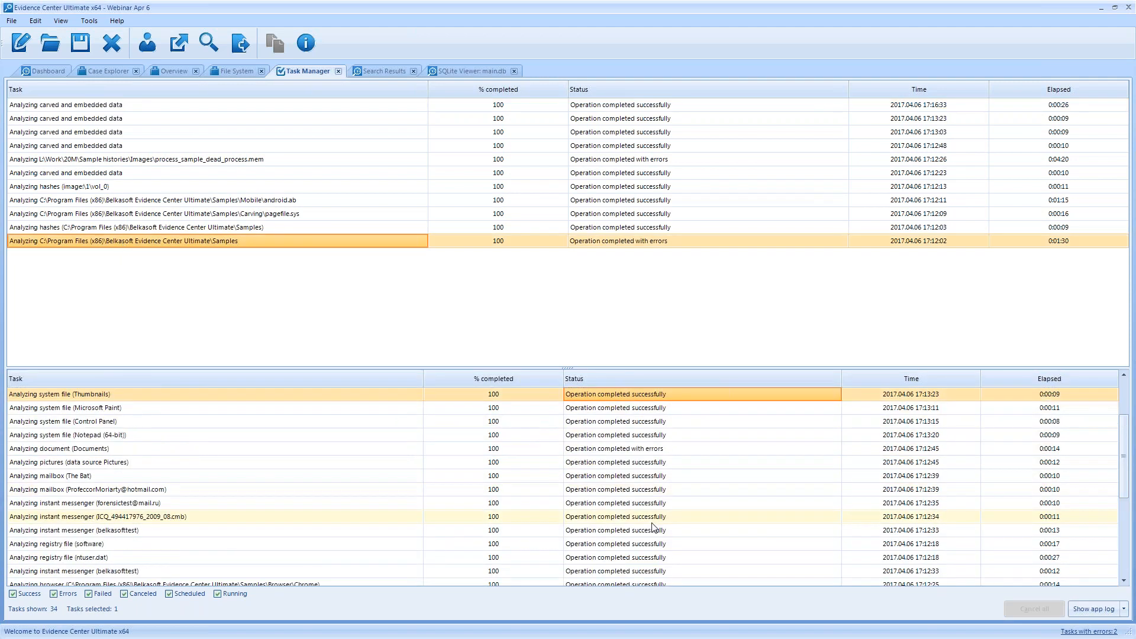
left_click(647, 451)
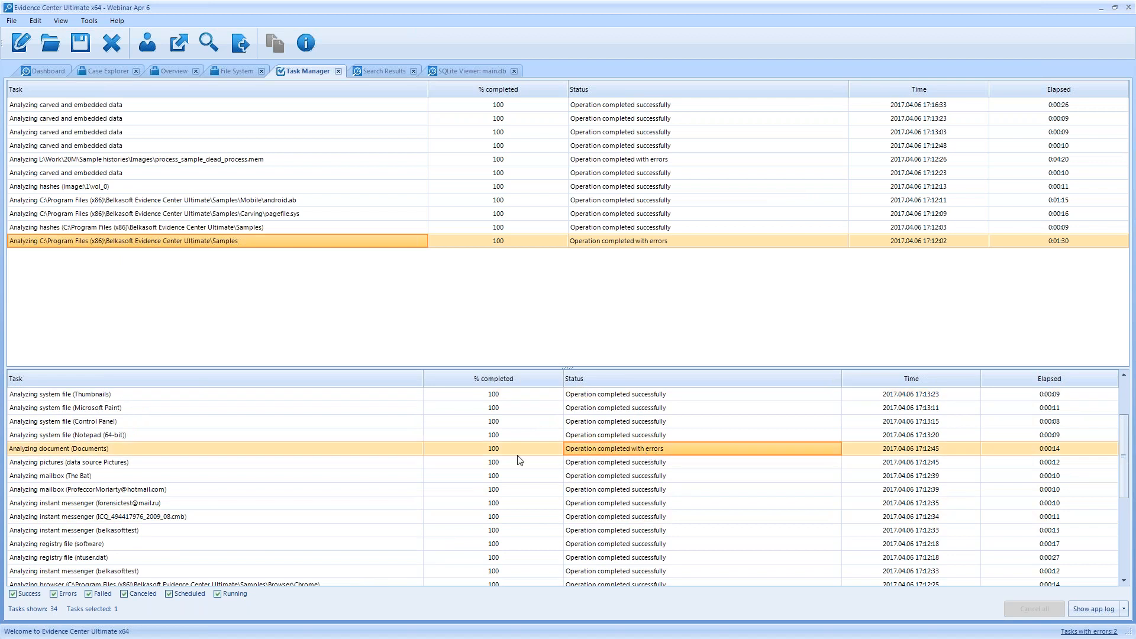
Read the log of the document analysis subtask, with successfully completed tasks temporarily hidden from the task lists.
left_click(26, 594)
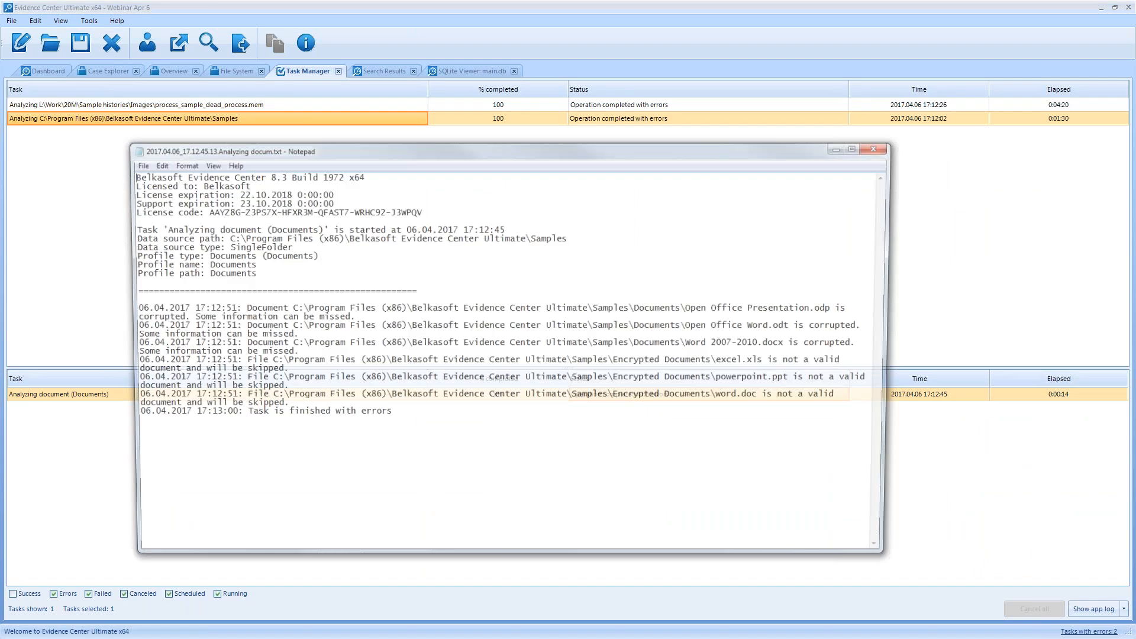
left_click_drag(456, 308, 510, 397)
left_click(525, 438)
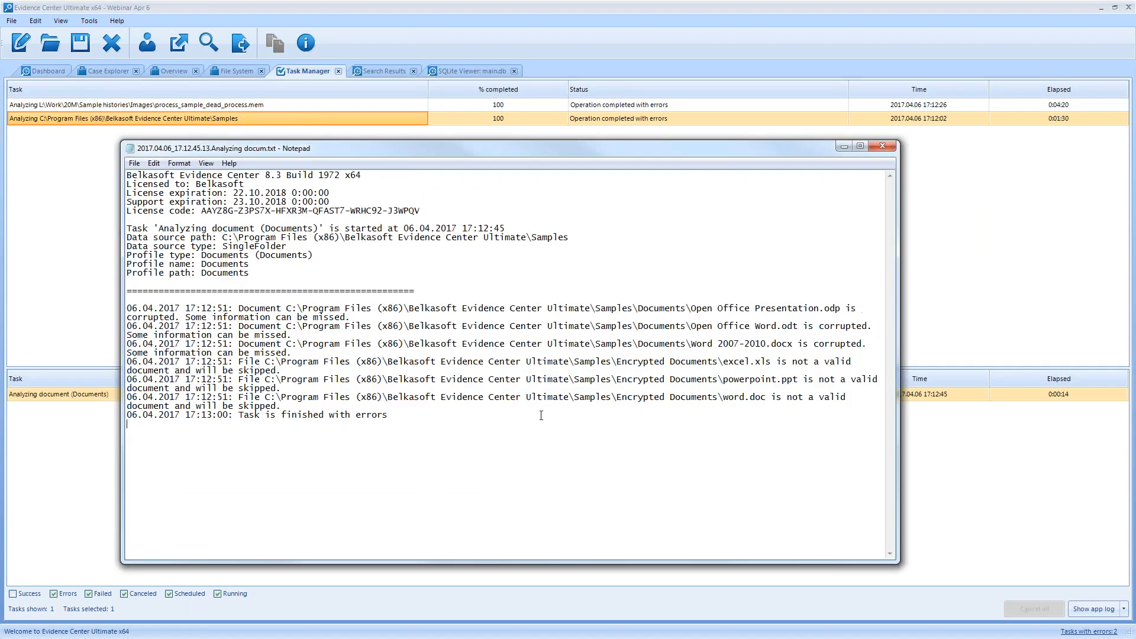
left_click(882, 146)
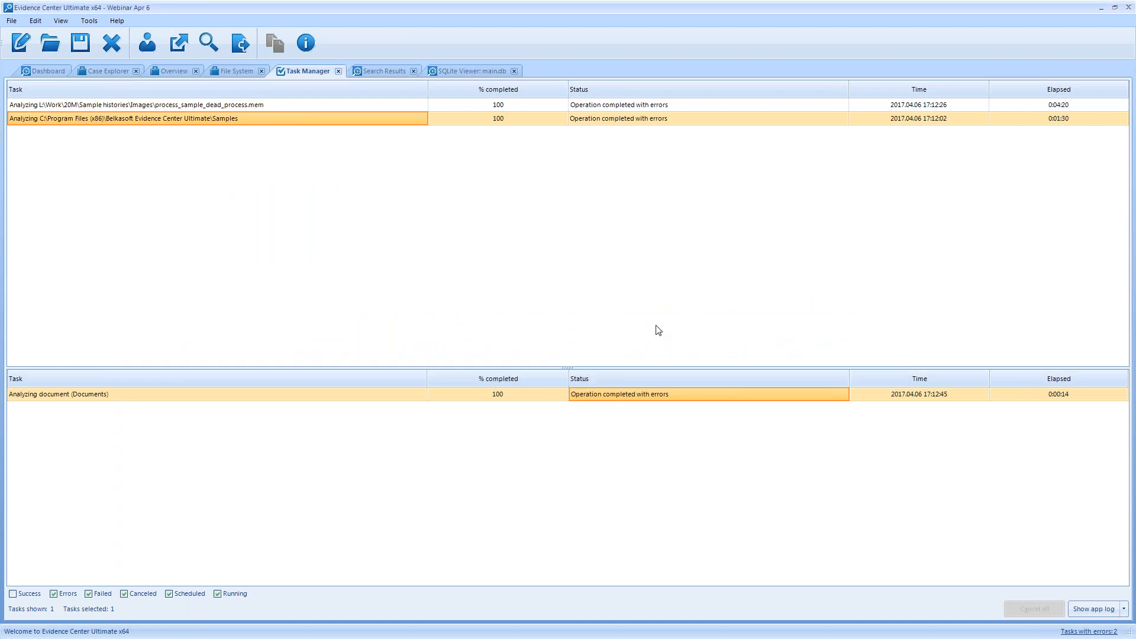
left_click(29, 594)
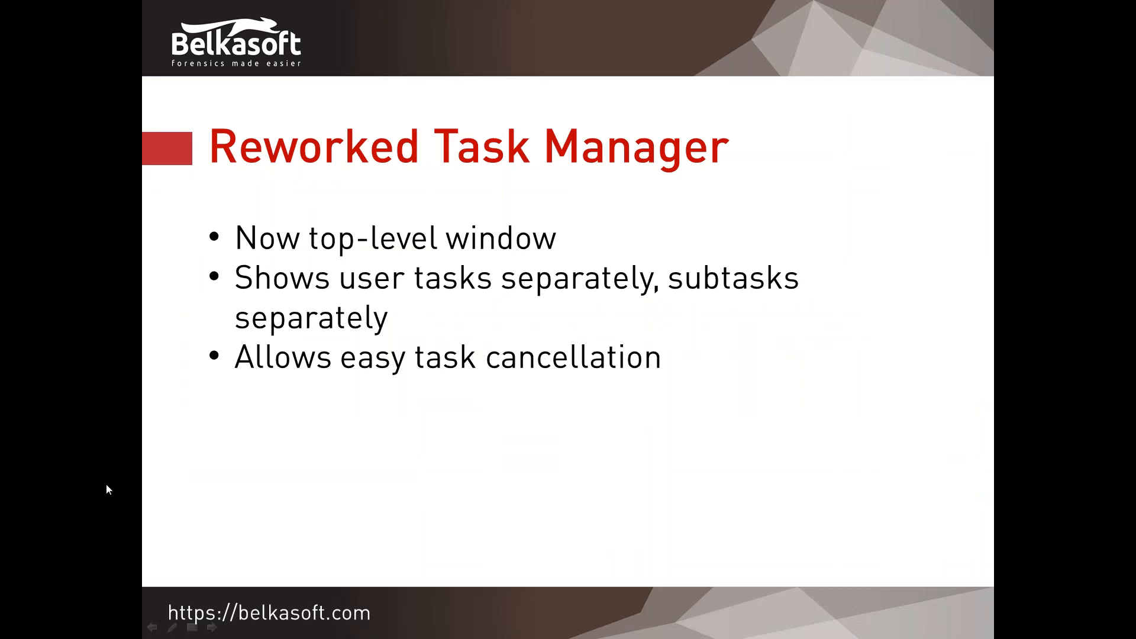
left_click(107, 486)
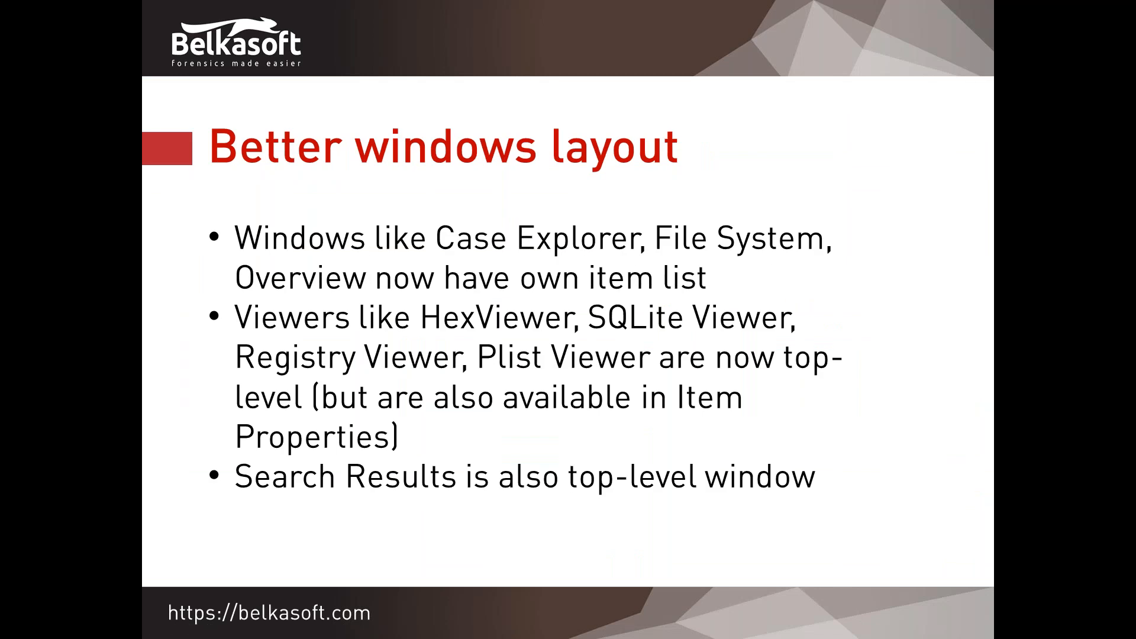